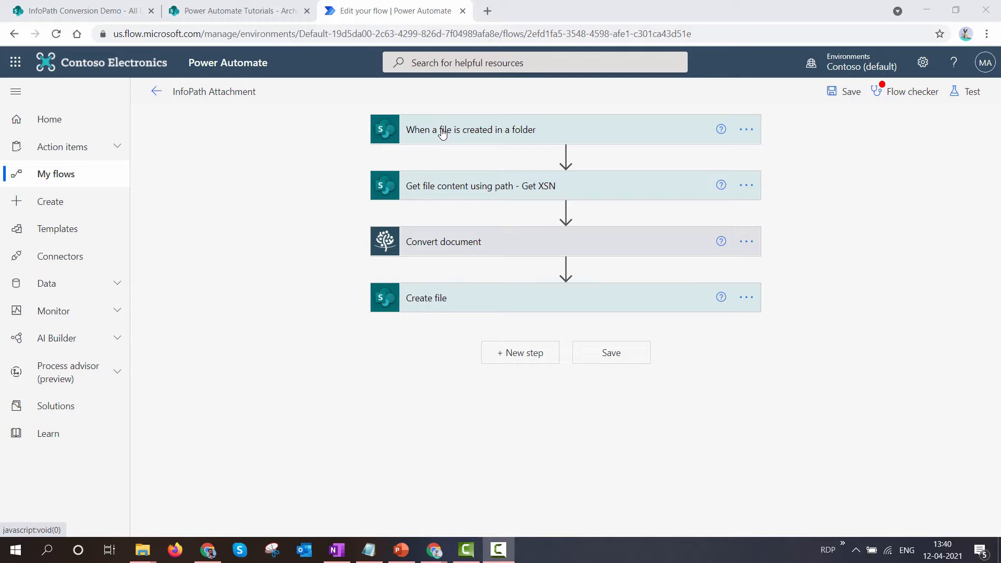
Examine the settings of the InfoPath Attachment flow's trigger, Get XSN, Convert document and Create file actions.
click(442, 132)
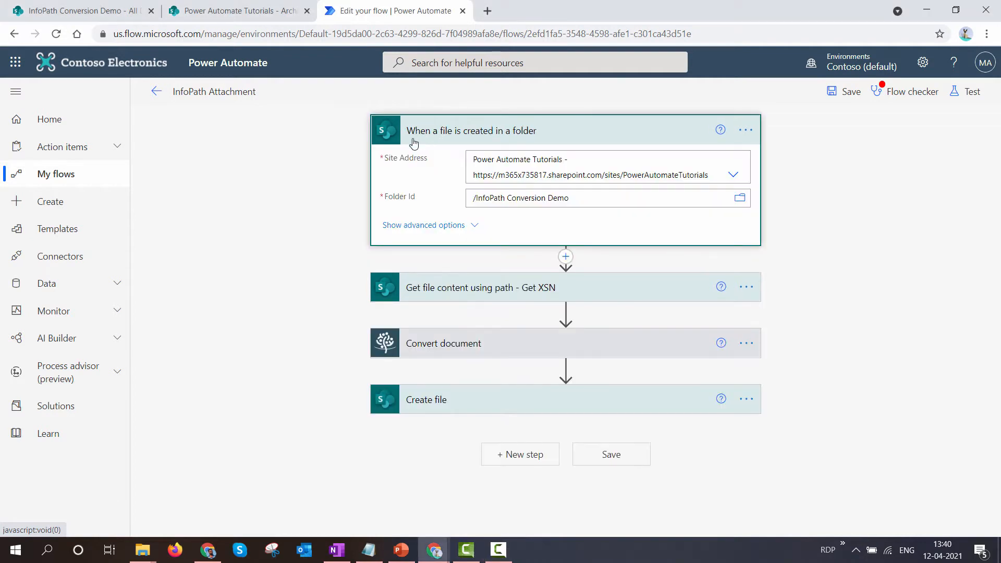
click(528, 143)
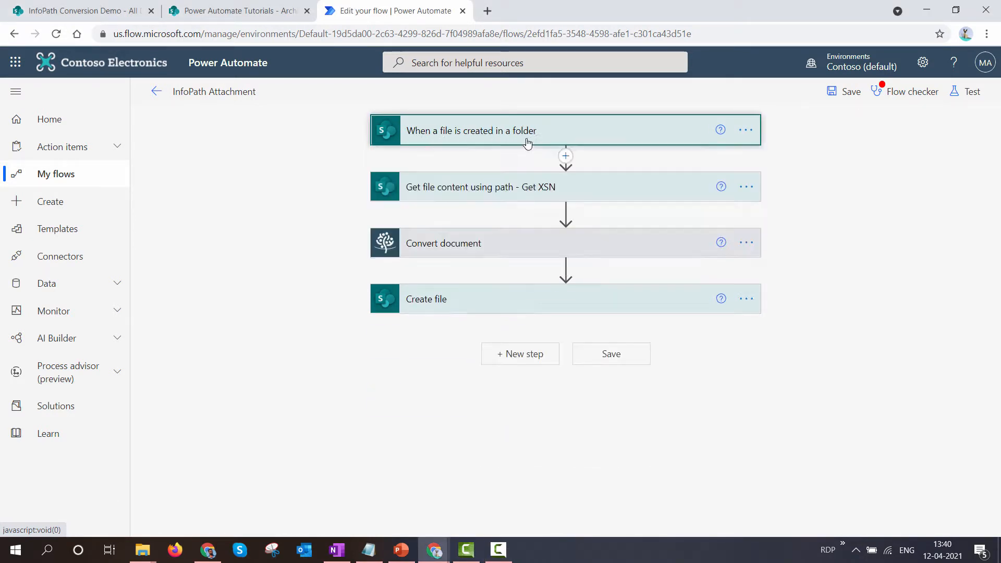
click(450, 183)
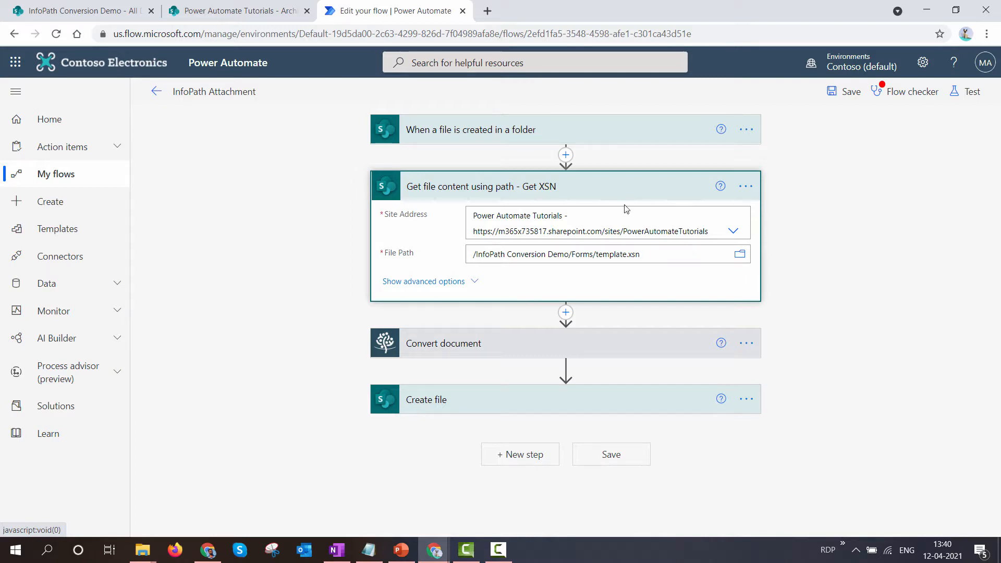
click(647, 348)
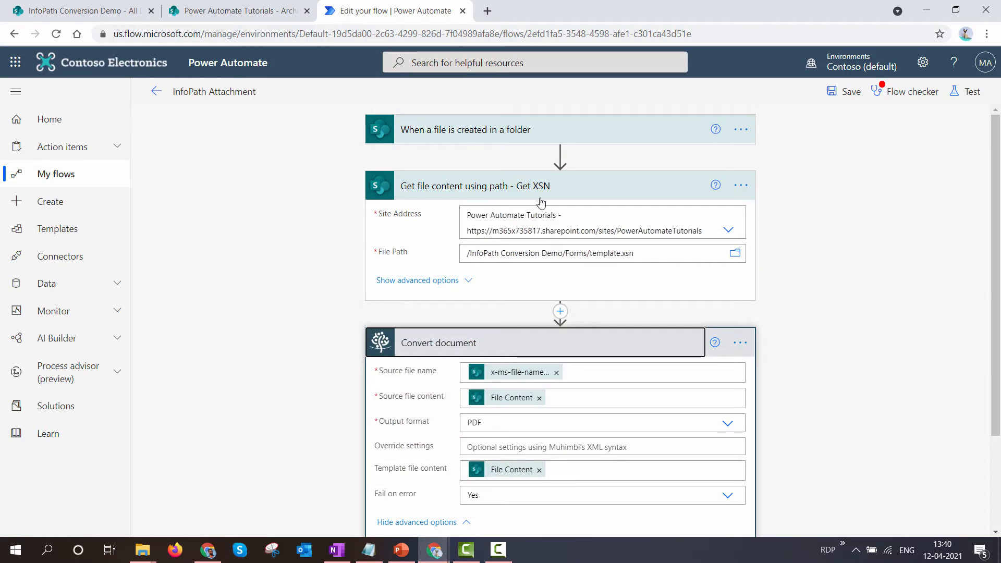
scroll(535, 223, down, 1)
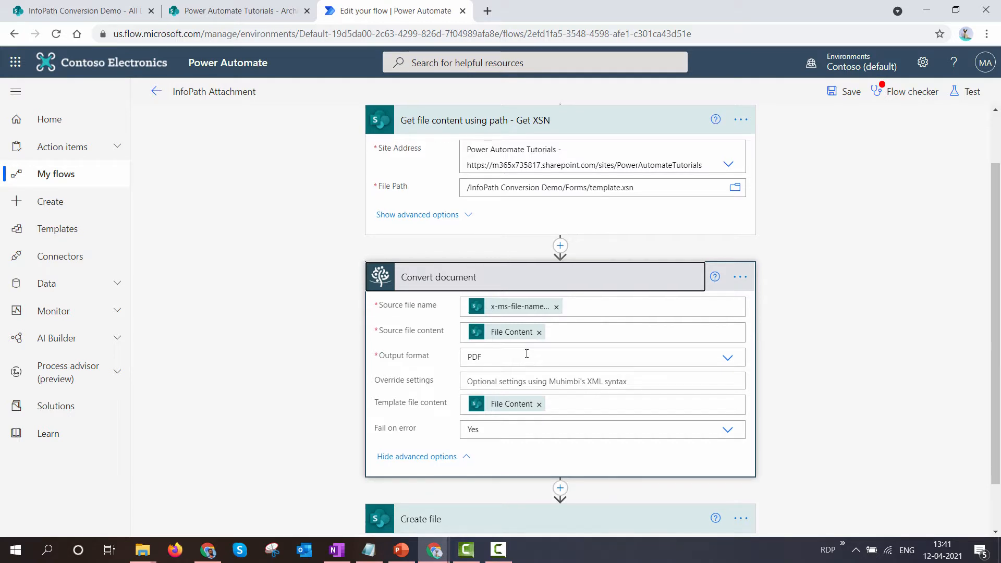
scroll(528, 354, down, 2)
click(549, 458)
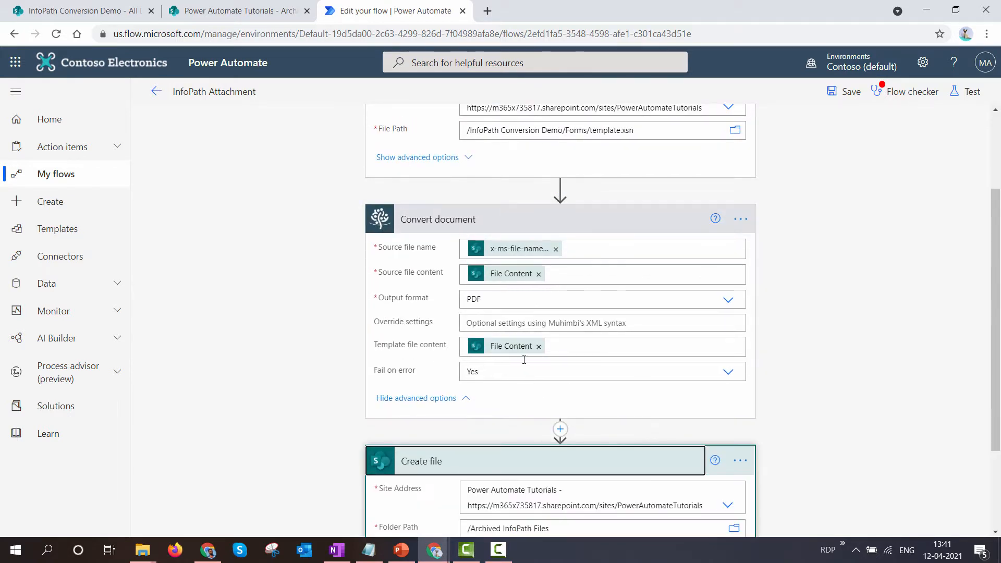
scroll(549, 423, down, 2)
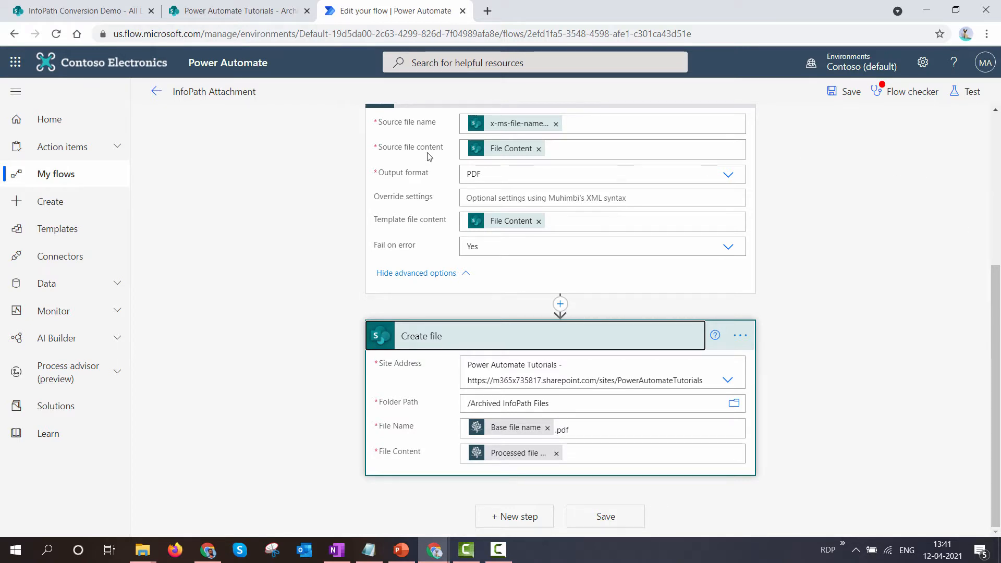
scroll(438, 207, up, 1)
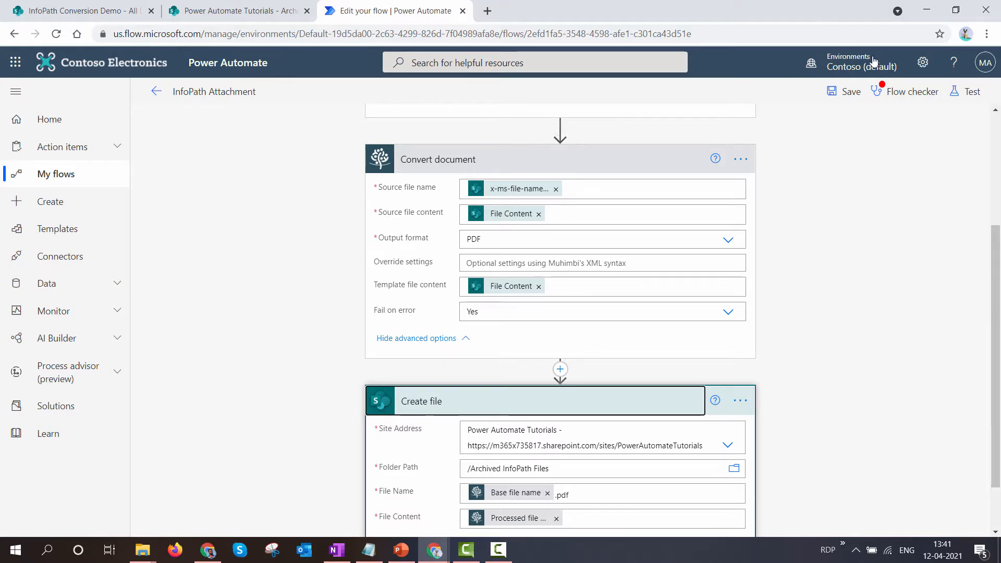
Save the flow and start a test with the manual trigger option.
click(967, 92)
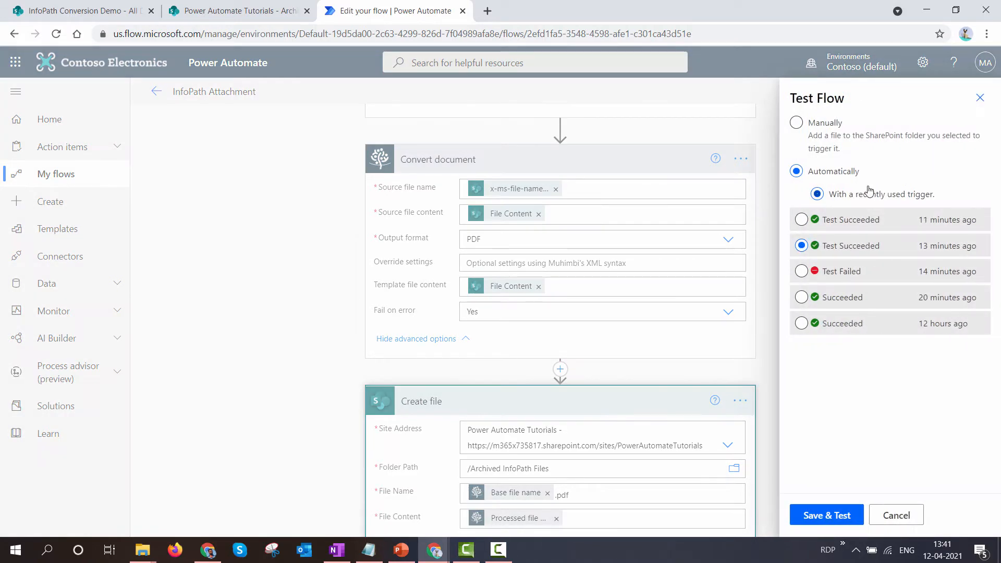
click(831, 128)
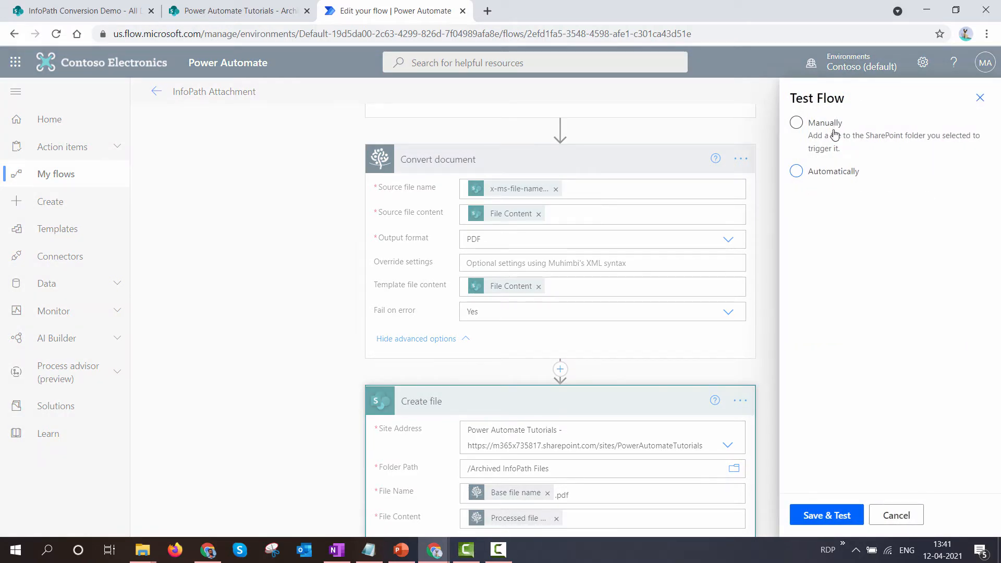
click(825, 516)
Switch to the InfoPath Conversion Demo library in SharePoint and create a new InfoPath form document.
click(100, 10)
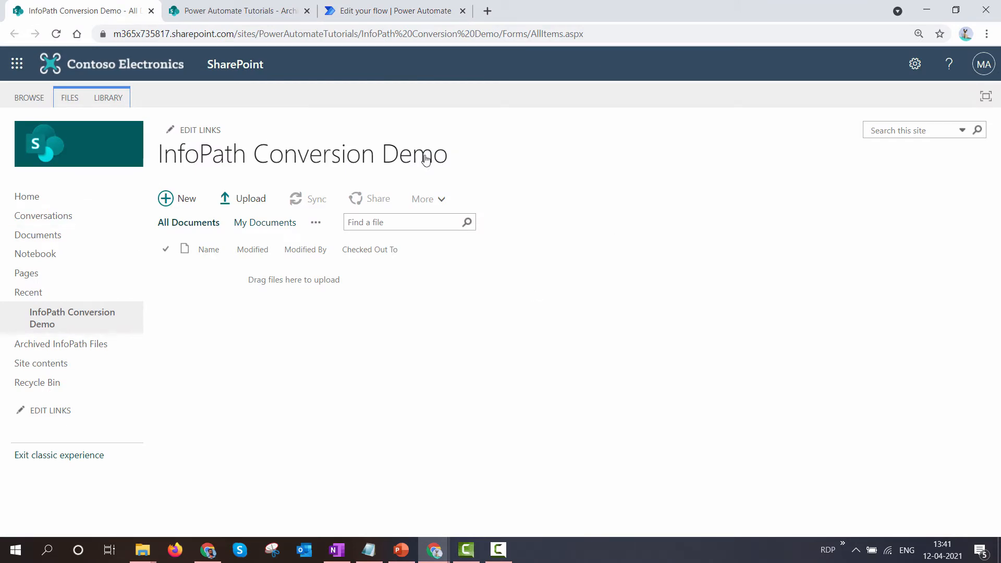
click(192, 207)
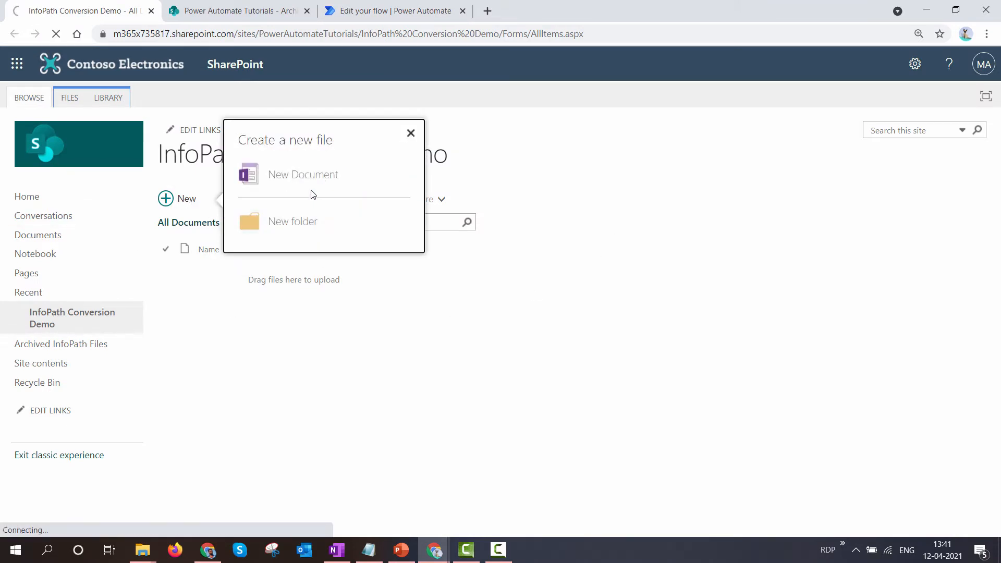
click(311, 187)
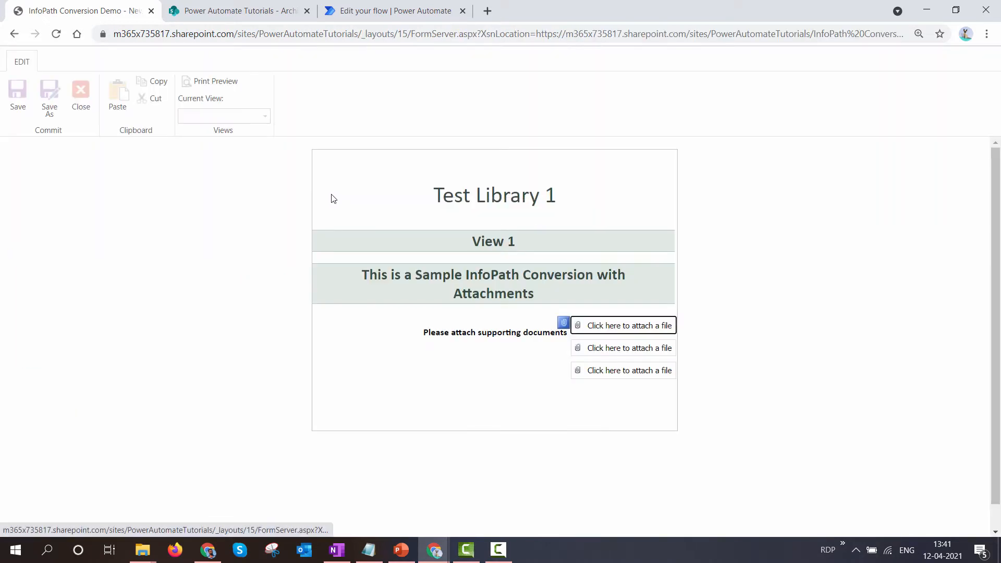
Attach Sample Excel Document.xlsx to the first supporting-documents field of the form.
click(658, 328)
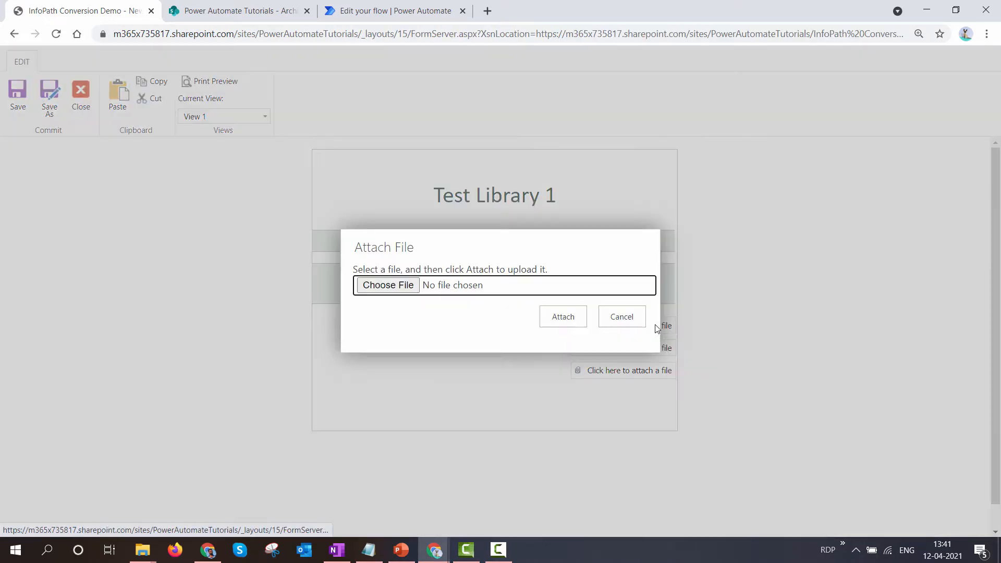
click(391, 286)
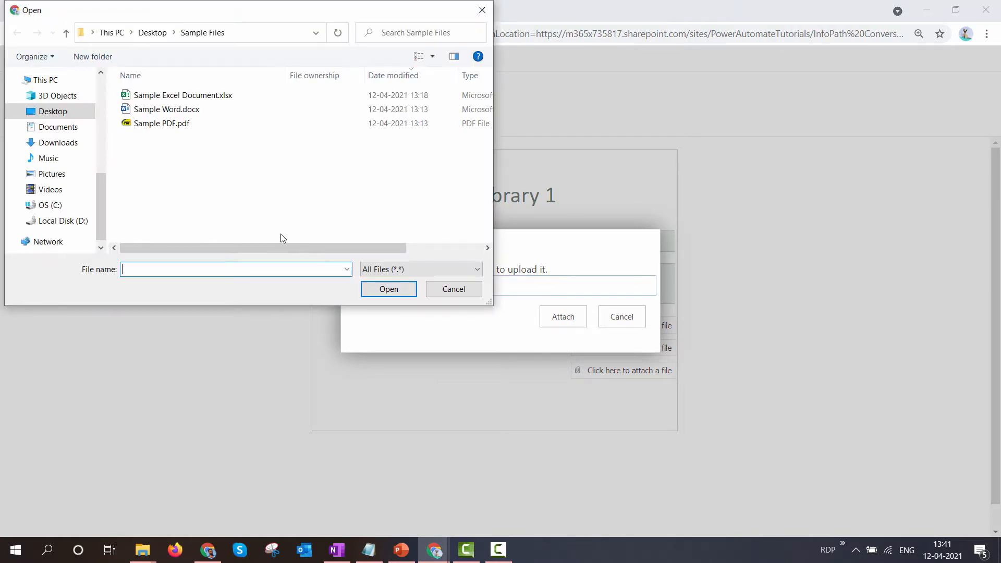
click(216, 96)
click(392, 288)
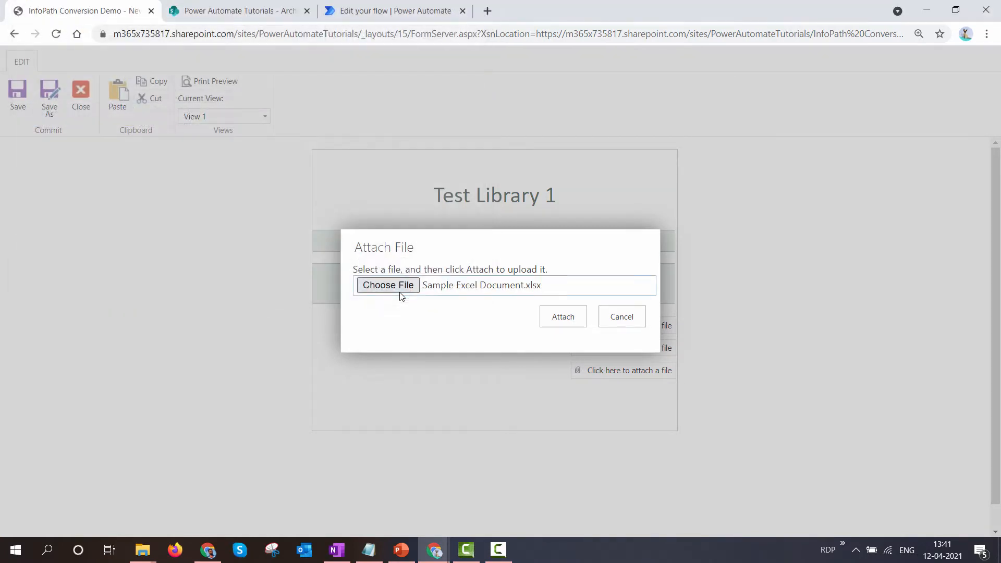
click(560, 318)
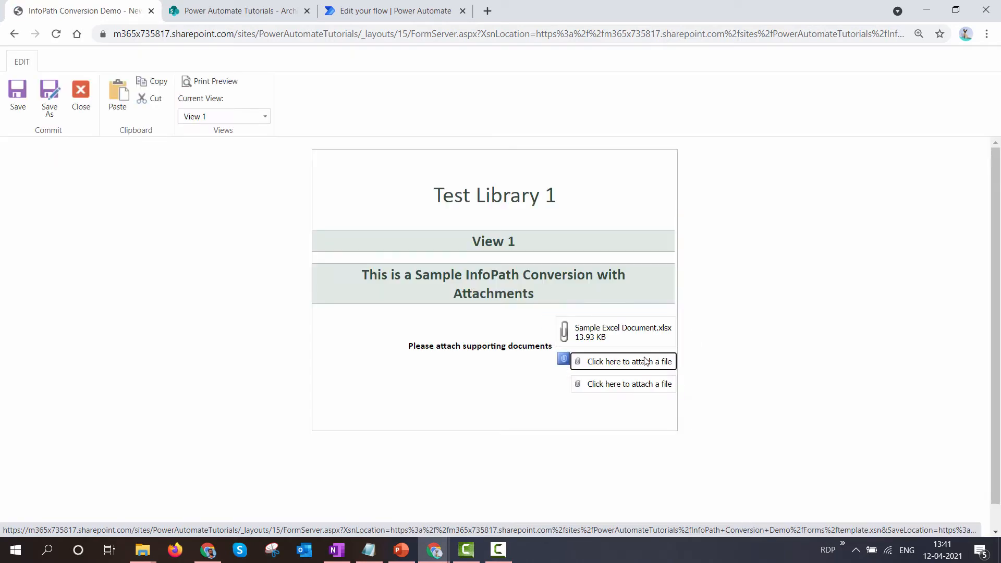
Attach Sample Word.docx to the second supporting-documents field of the form.
click(632, 361)
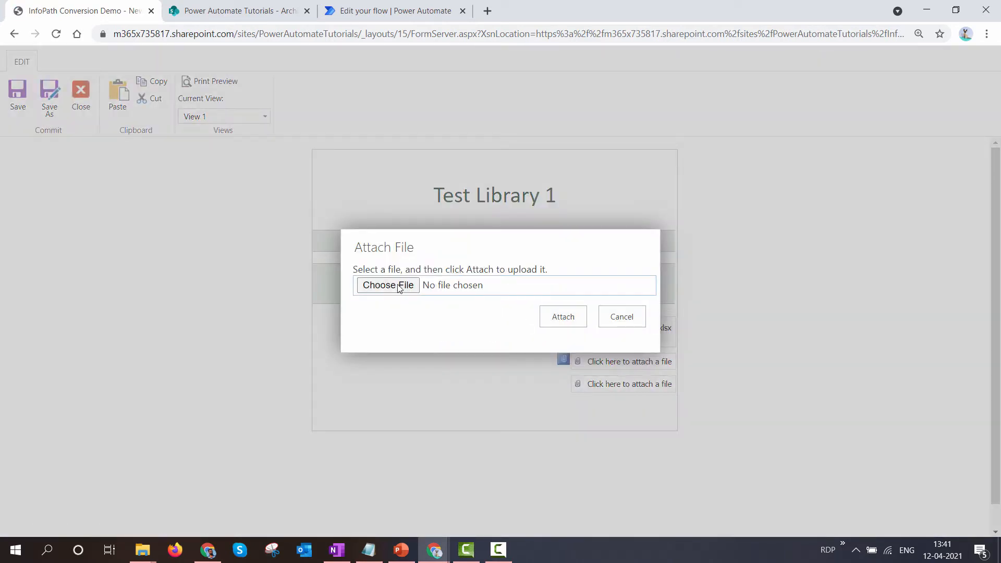
click(400, 286)
click(172, 109)
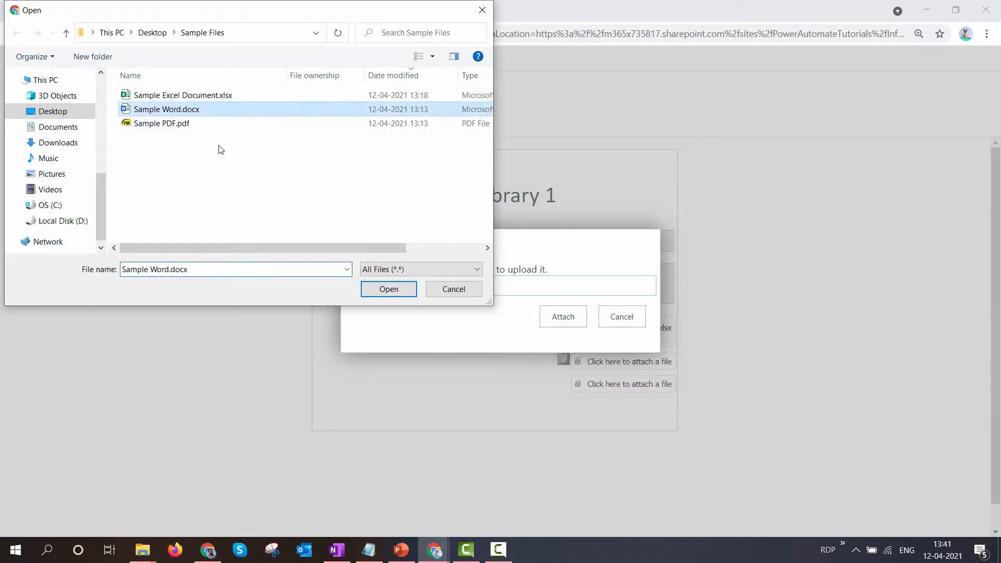
click(409, 291)
click(568, 314)
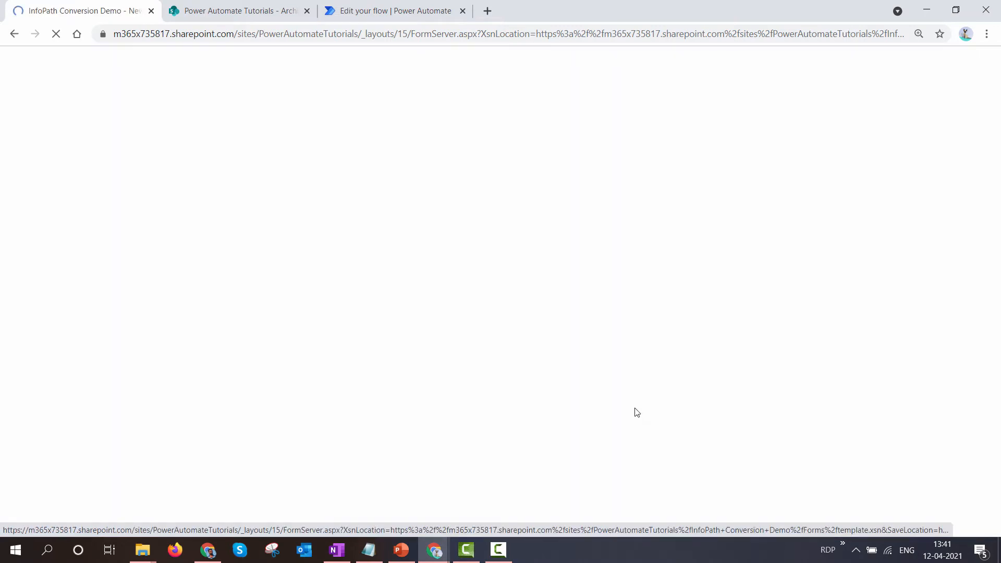
Attach Sample PDF.pdf to the third supporting-documents field of the form.
click(622, 398)
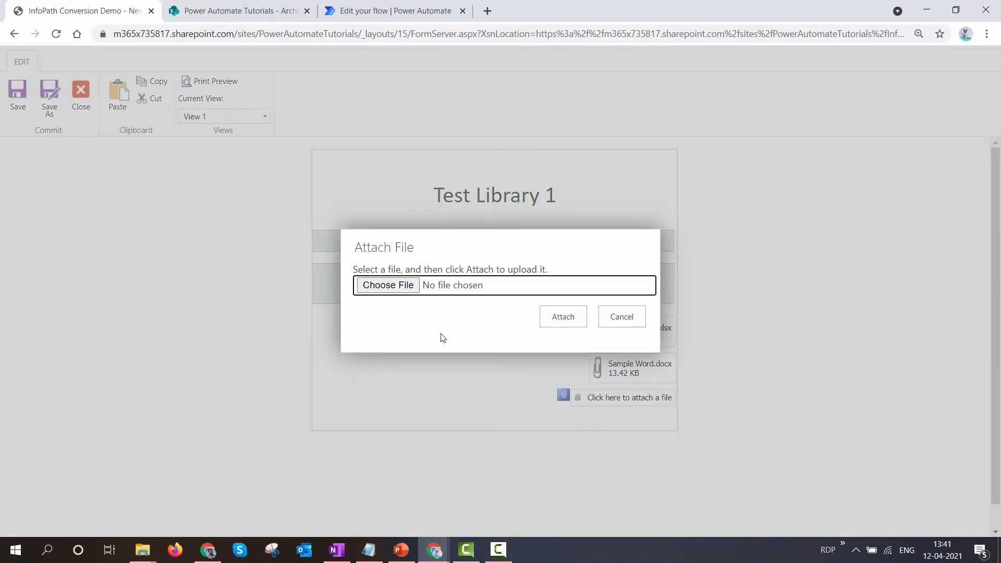
click(388, 287)
click(183, 129)
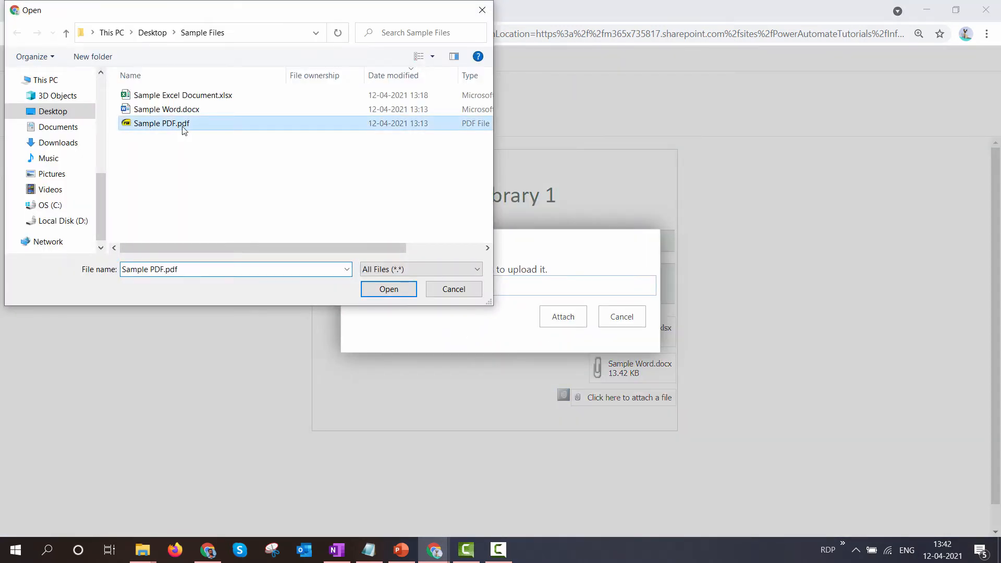
click(387, 291)
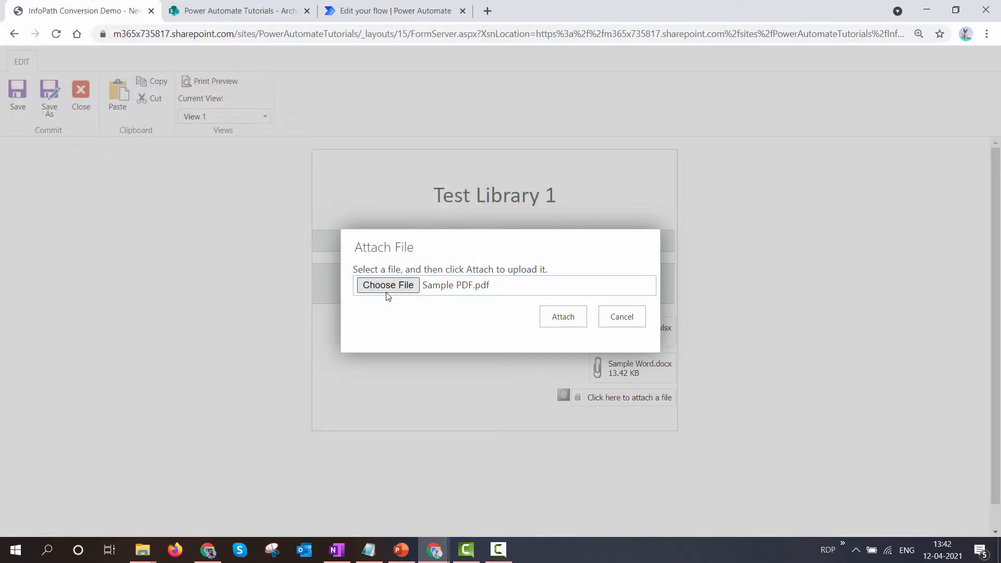
click(556, 323)
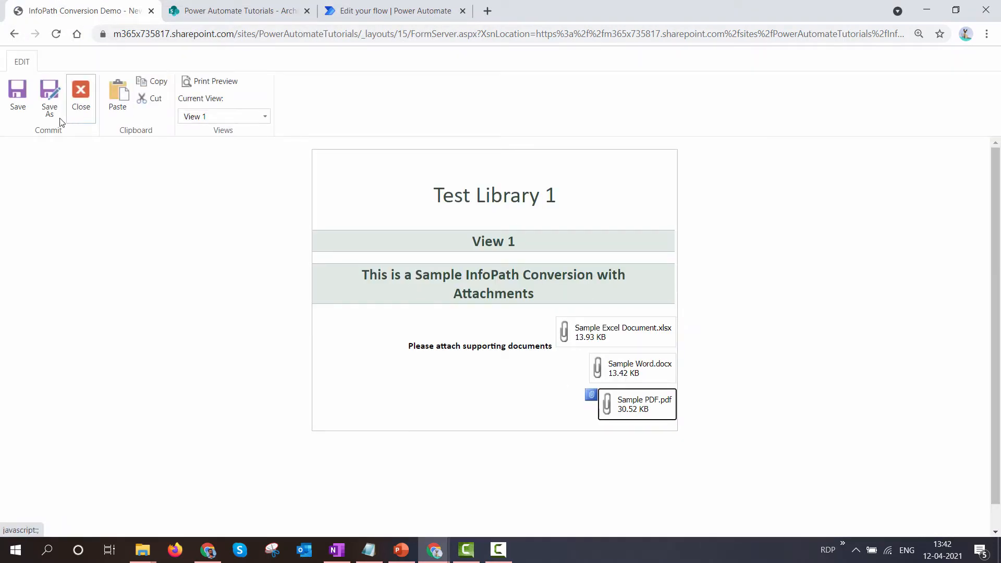
Save the form to the library under the file name "Attachments demo".
click(18, 94)
text(Attachments demo)
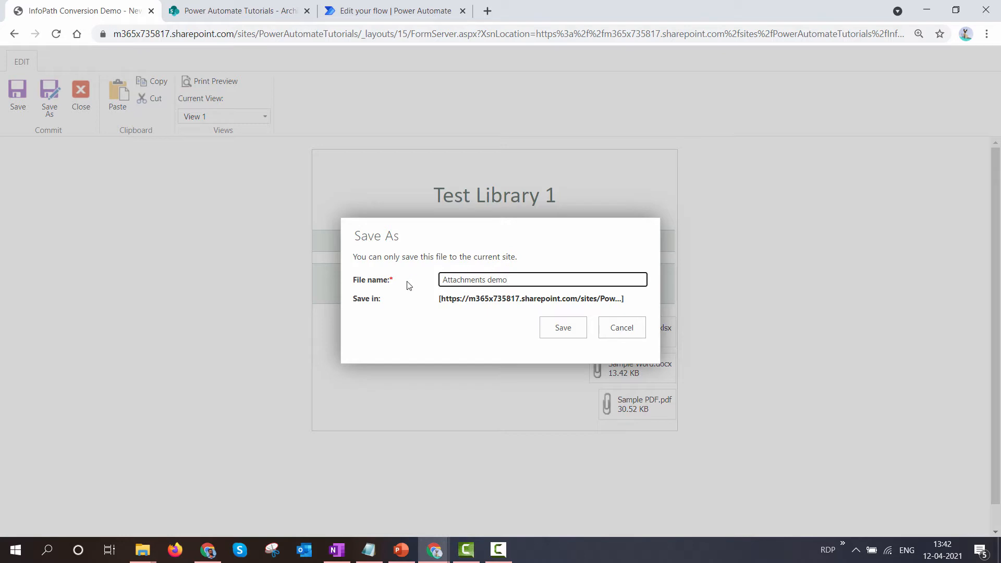
click(552, 334)
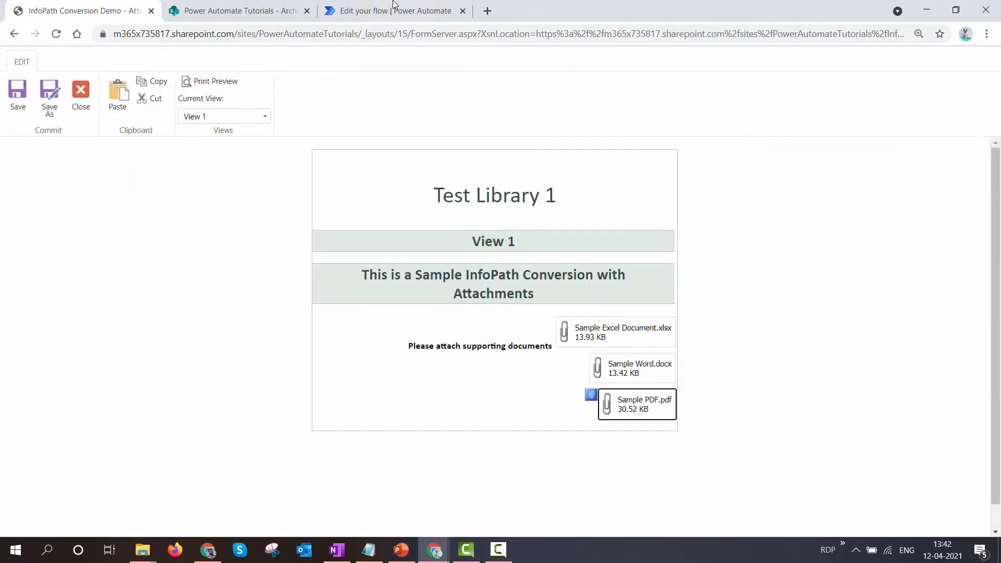
Switch to Power Automate, dismiss the flow checker and monitor the test run, also checking the Archived InfoPath Files library in SharePoint.
click(394, 6)
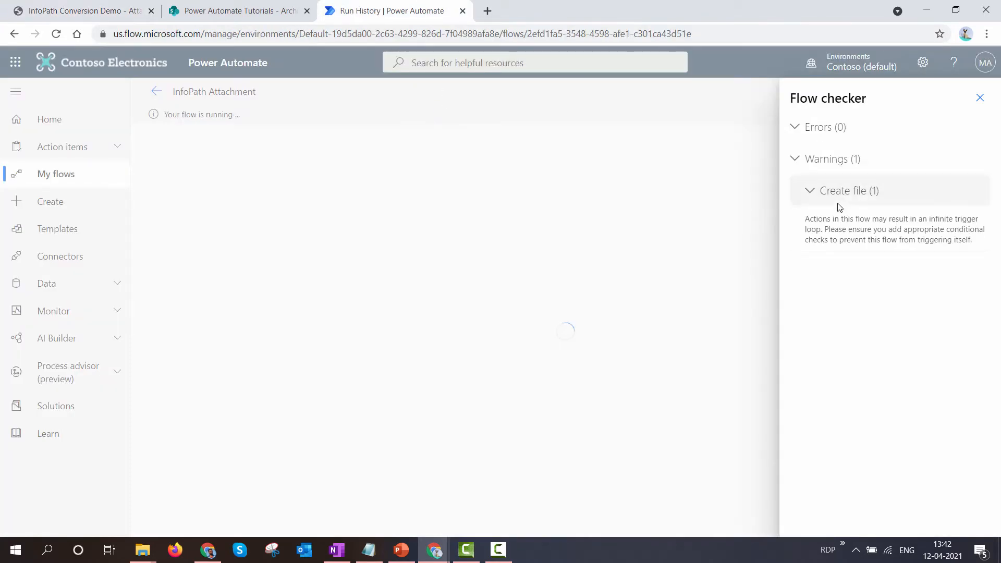
click(980, 99)
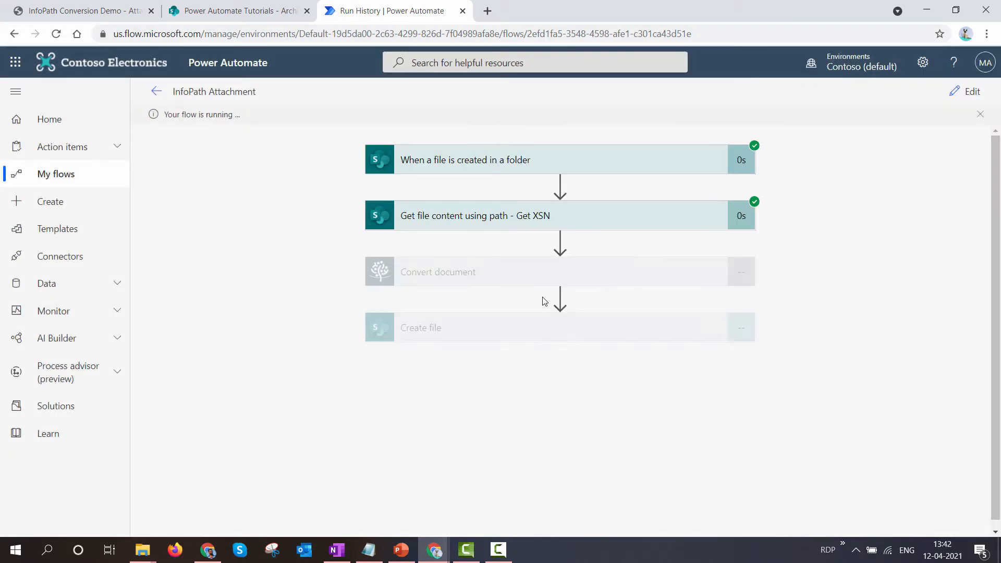
click(263, 9)
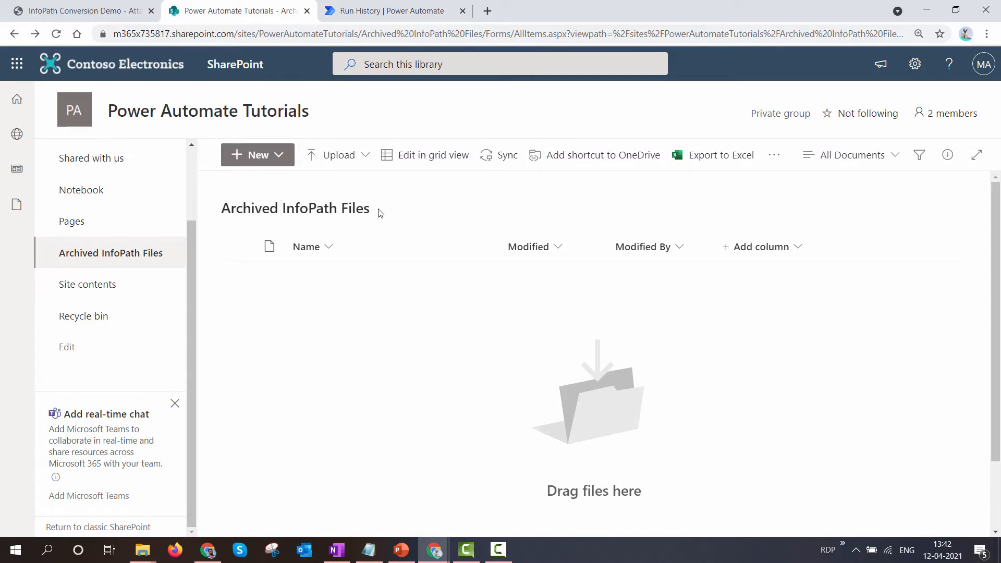
click(365, 13)
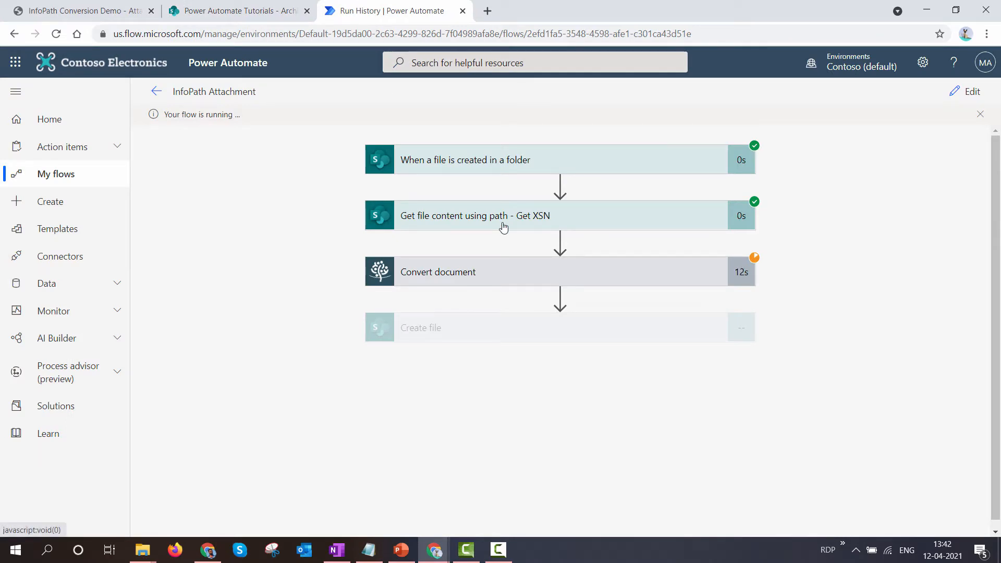
Refresh the Archived InfoPath Files library in SharePoint, open Attachments demo.pdf and review all its pages.
click(193, 9)
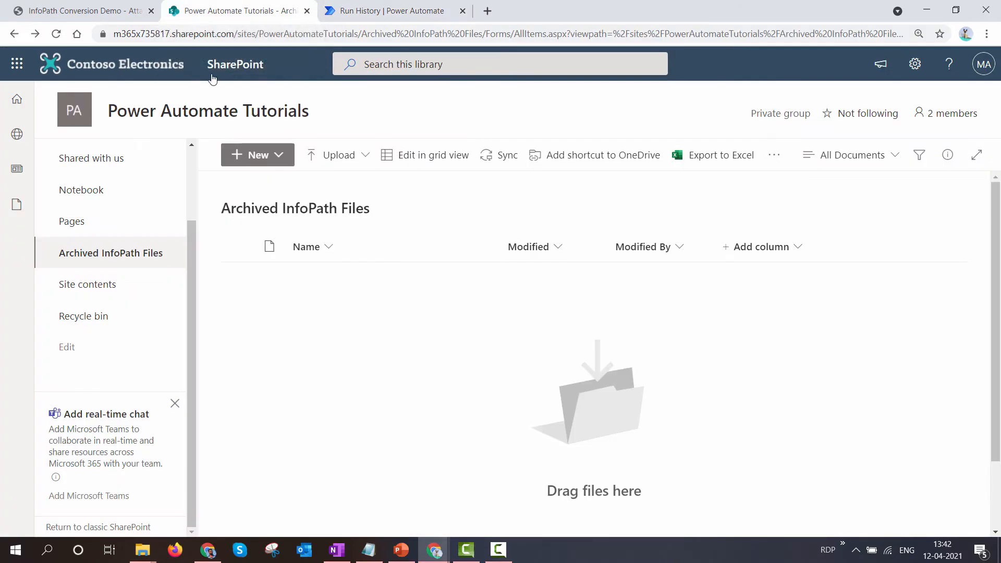
key(F5)
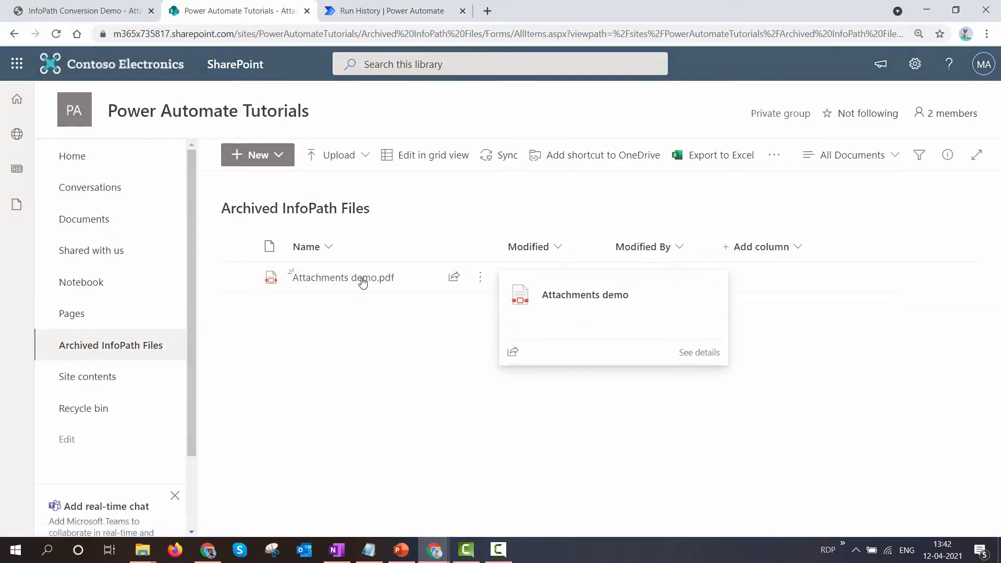
click(362, 282)
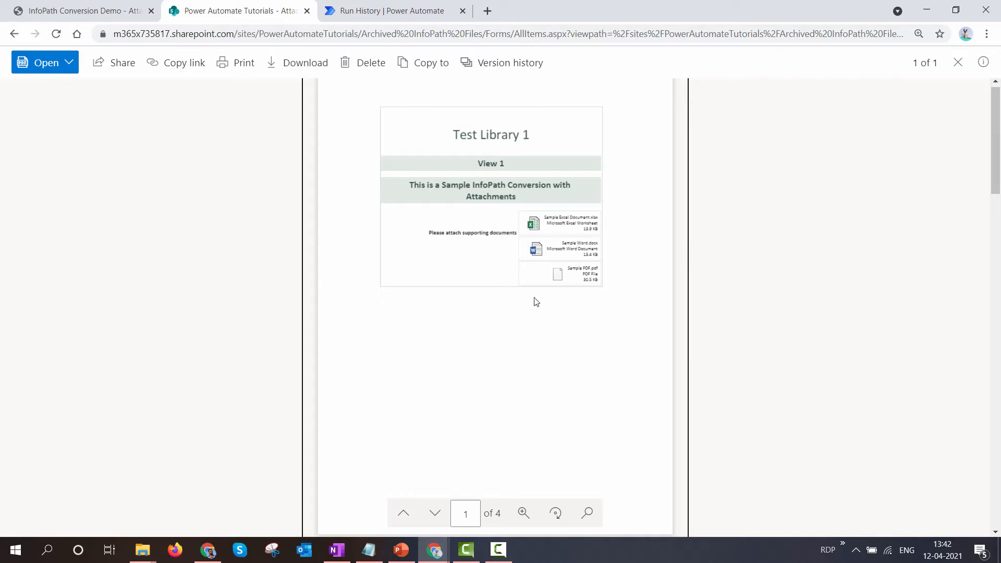
scroll(513, 372, down, 7)
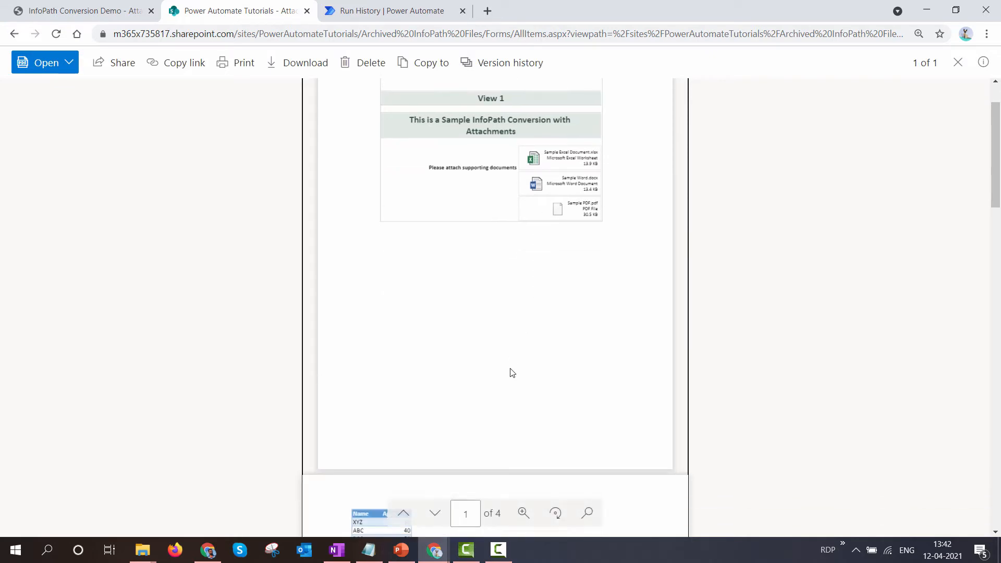
scroll(512, 372, down, 10)
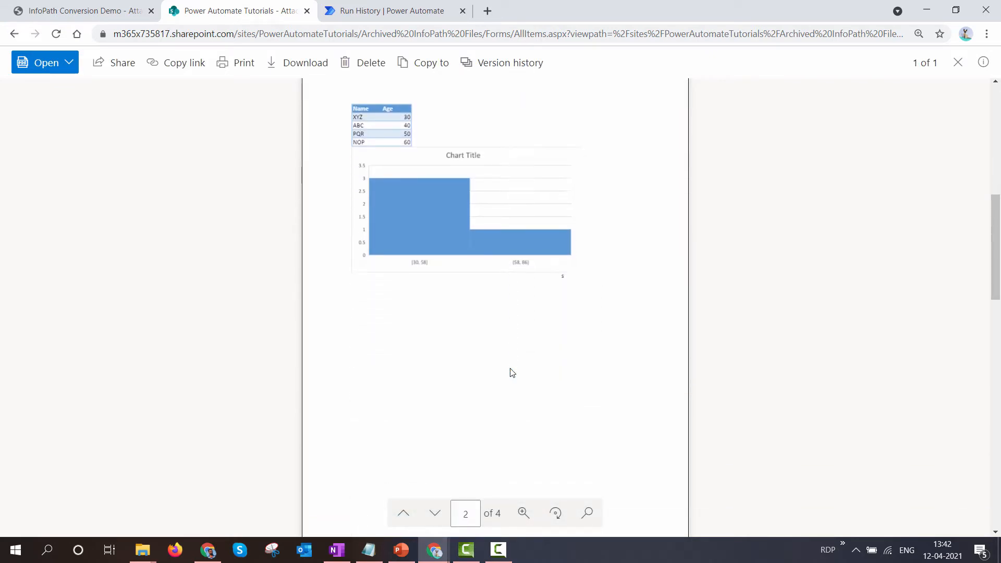
scroll(513, 373, down, 8)
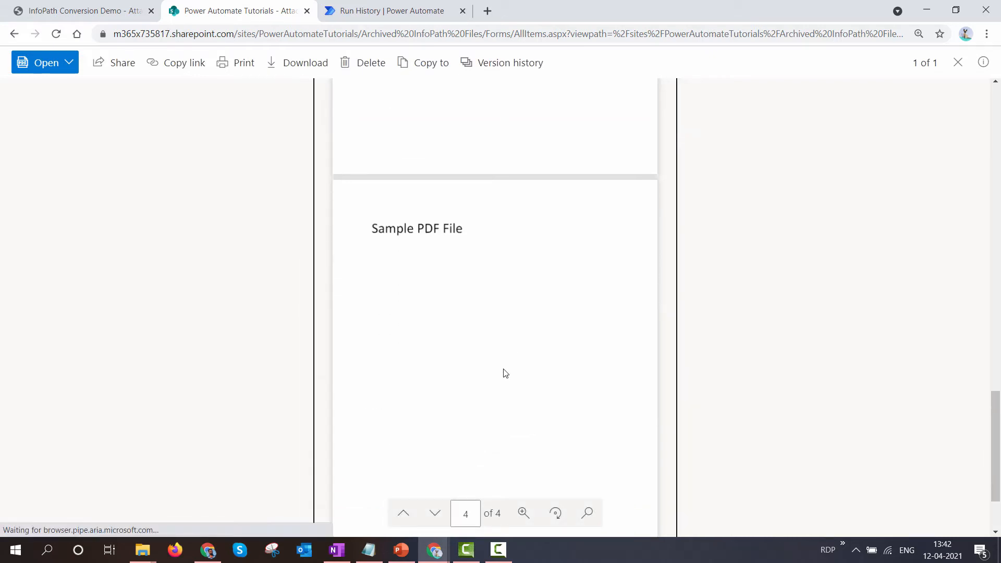
Open Sample Excel Document.xlsx and Sample PDF.pdf from the Sample Files folder, and view the PDF to compare it with the converted output.
click(152, 552)
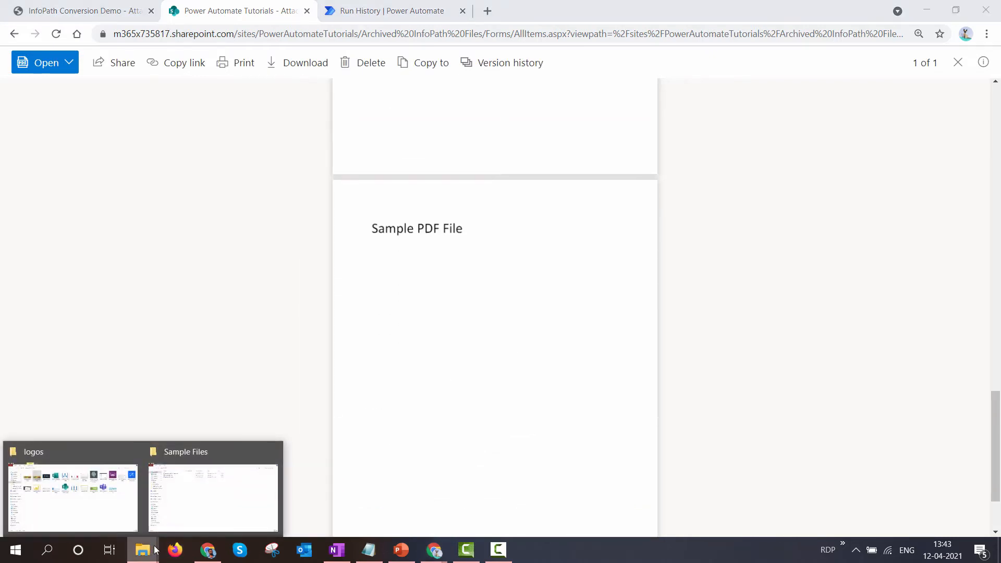
click(223, 496)
click(177, 88)
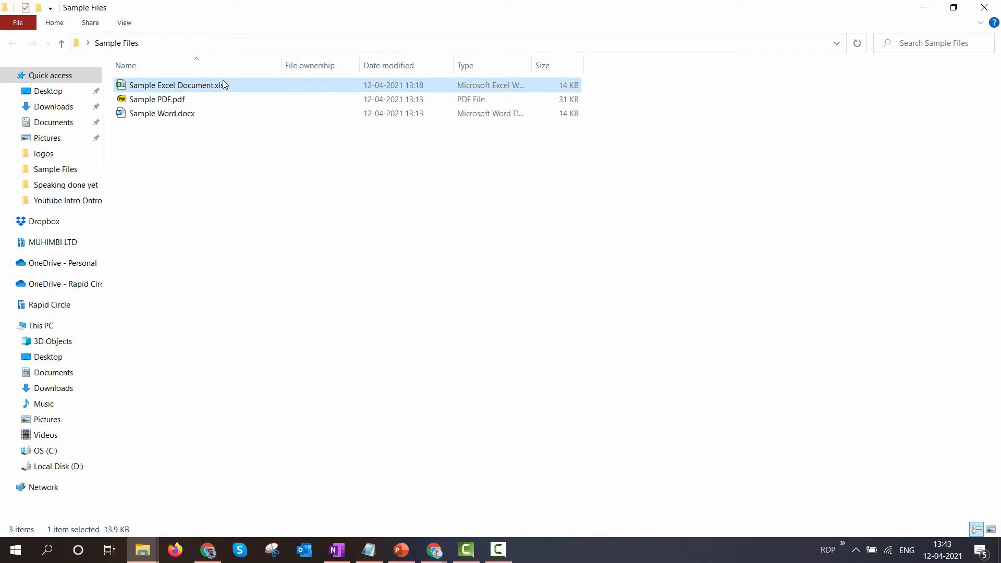
click(188, 101)
double_click(189, 101)
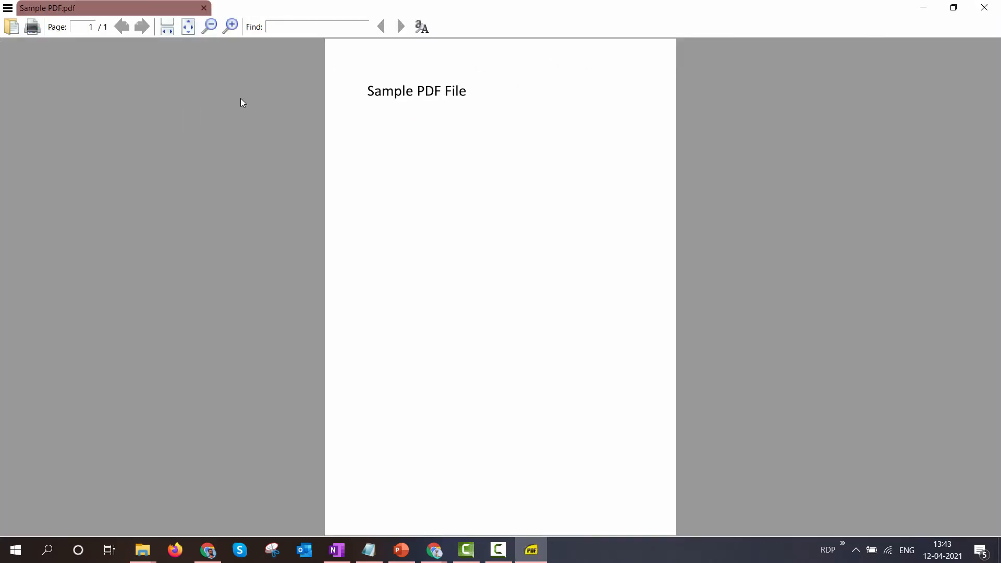
click(924, 7)
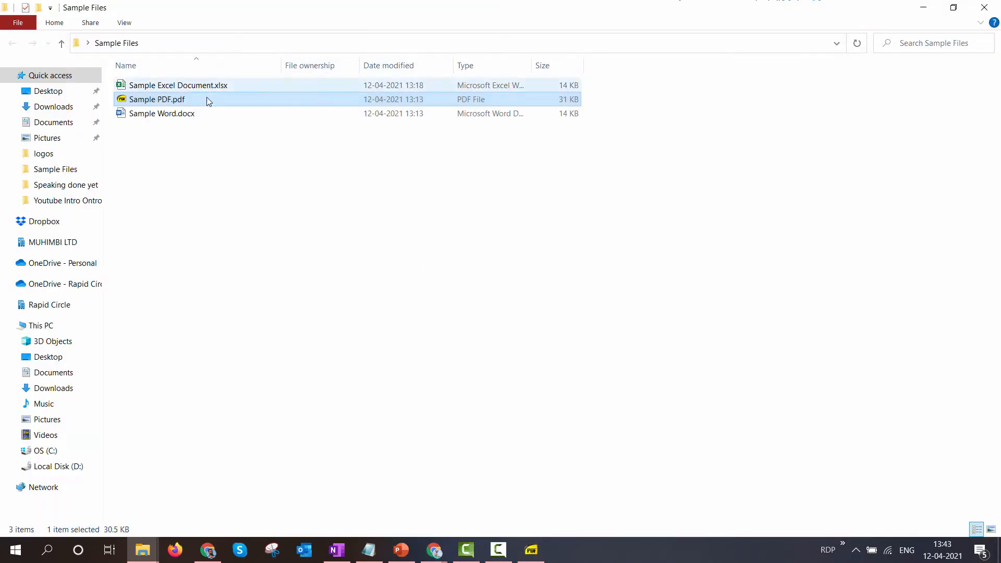
View the contents of Sample Word.docx and Sample Excel Document.xlsx, and put both documents away.
double_click(179, 116)
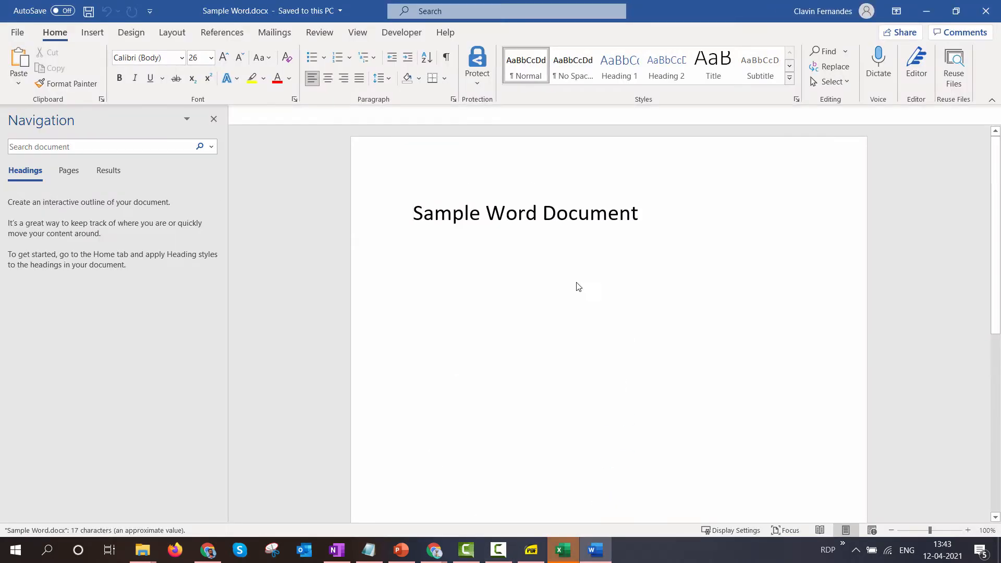
click(563, 550)
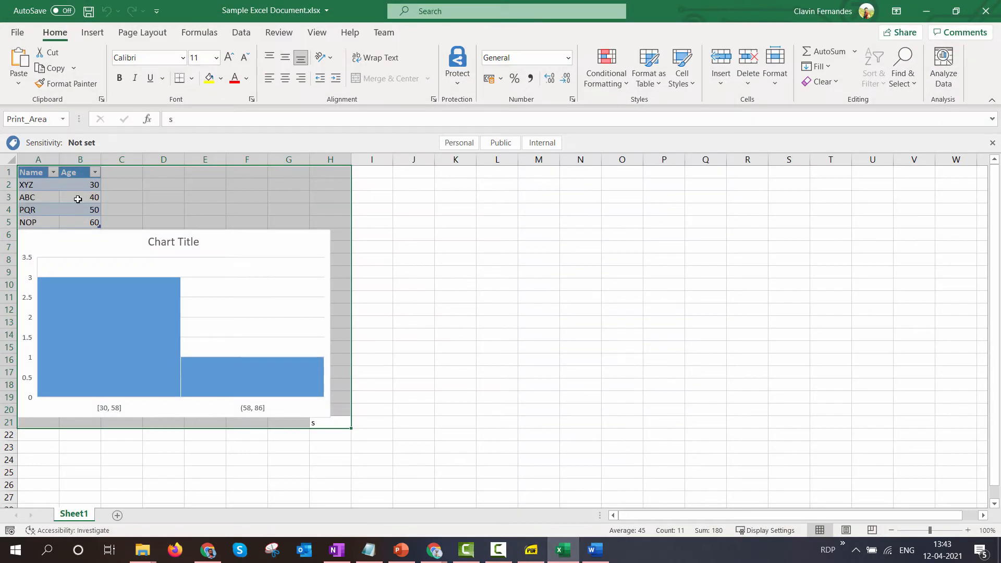
click(929, 14)
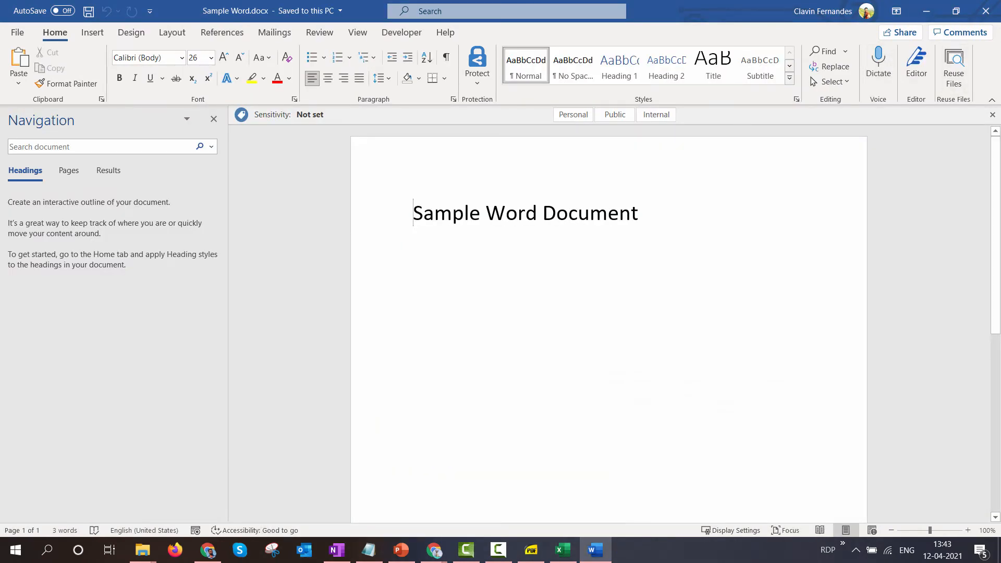
click(982, 11)
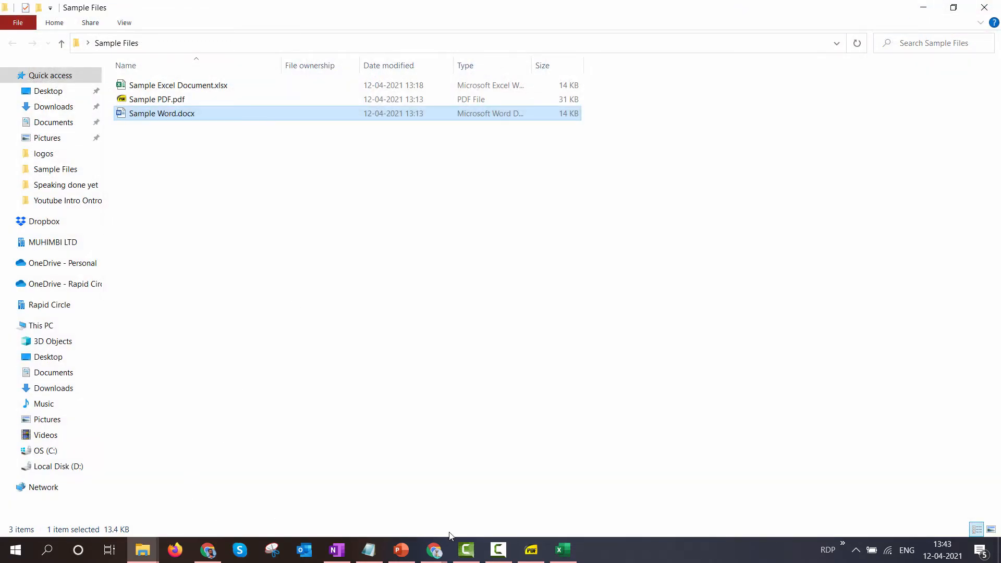
Return to the archived PDF in the browser, recheck its first page and close the preview.
mouse_move(435, 551)
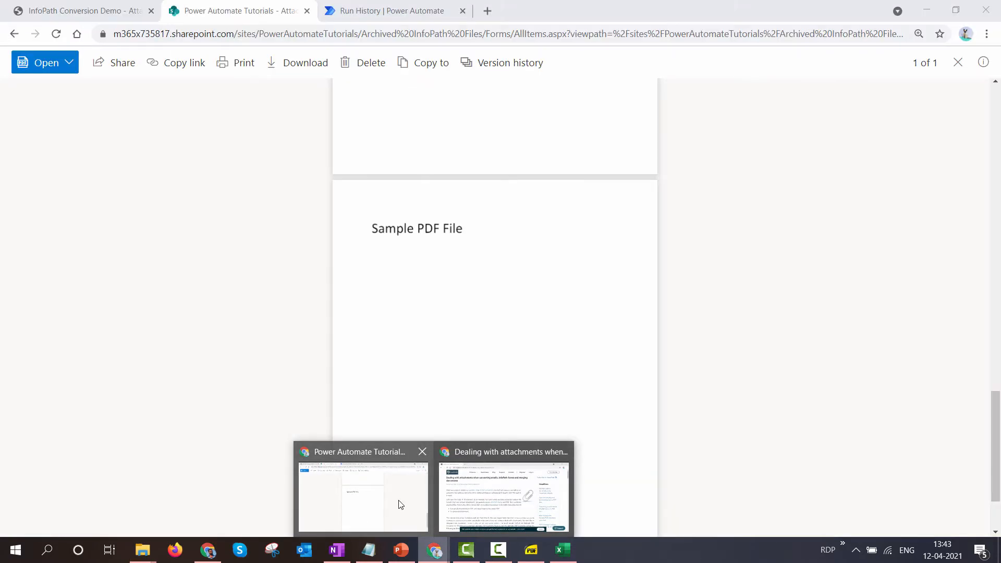
click(400, 505)
scroll(289, 156, up, 15)
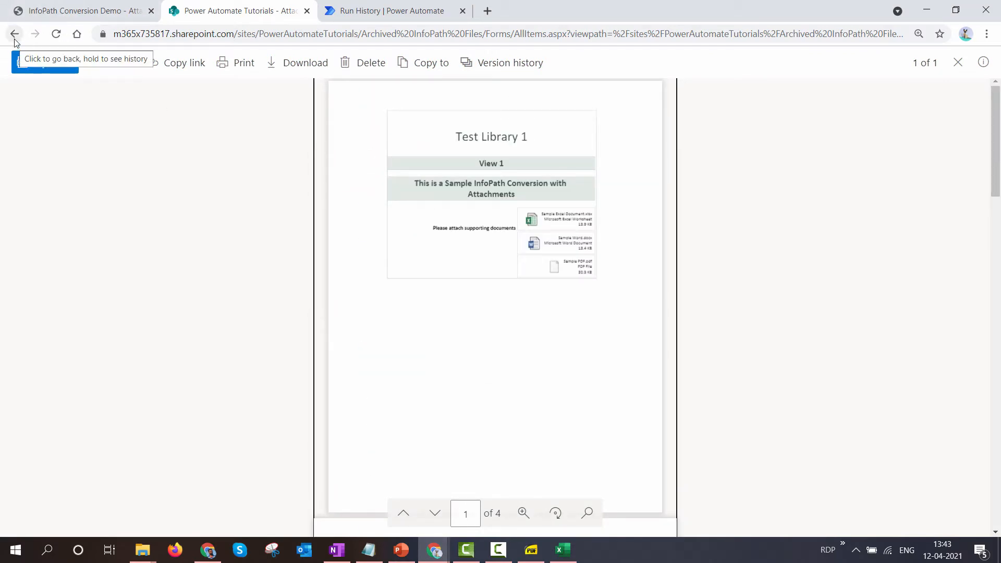
click(957, 63)
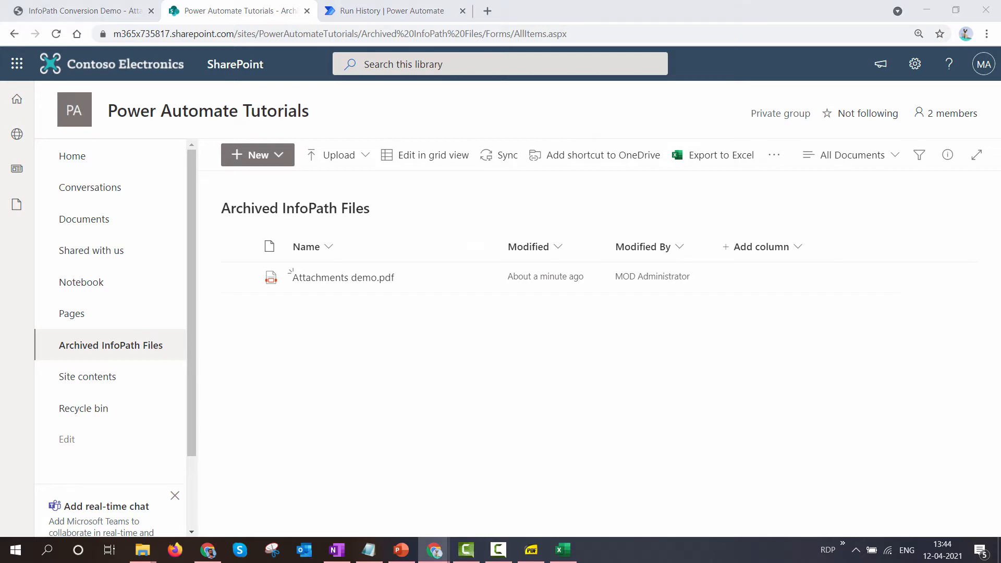
Bring the Muhimbi blog article on dealing with attachments into the main browser window and find its section on InfoPath forms containing attachments.
drag(482, 71, 230, 12)
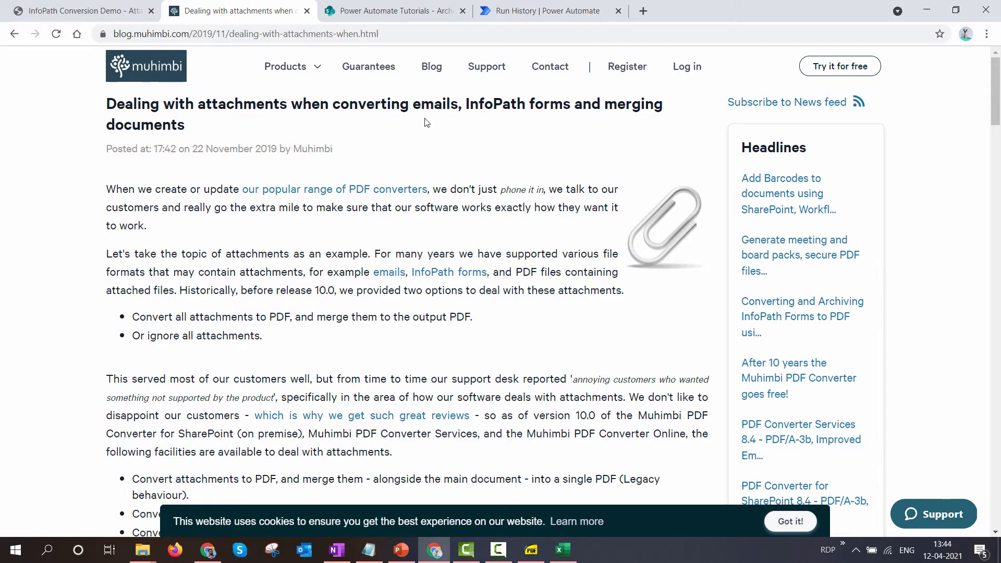
scroll(294, 193, down, 10)
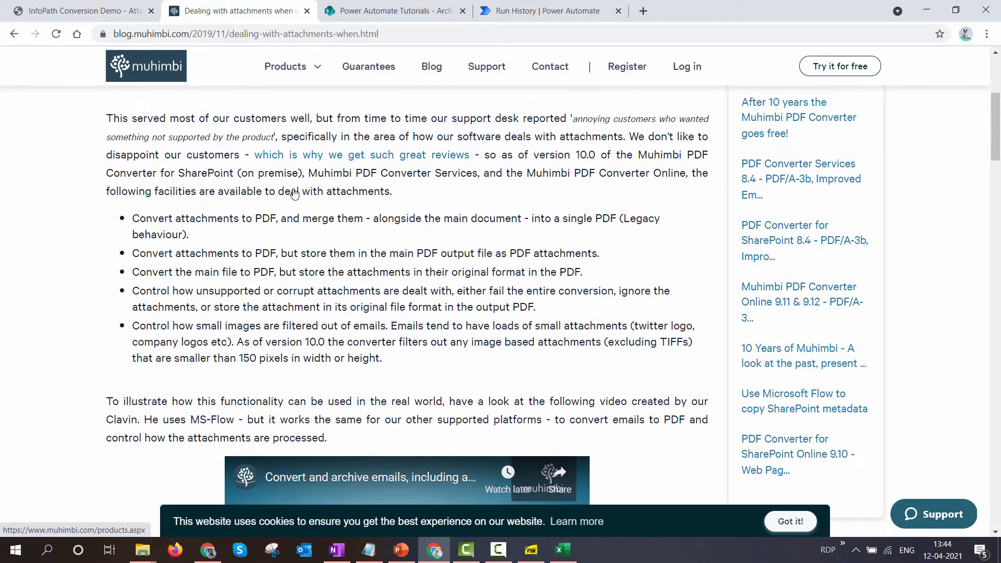
scroll(293, 193, down, 9)
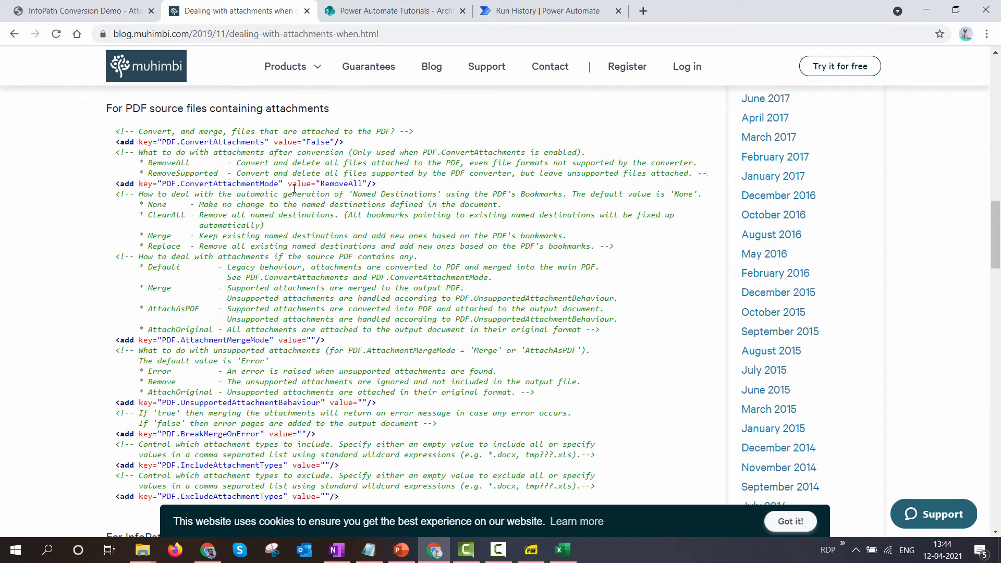
scroll(294, 189, up, 6)
scroll(294, 188, up, 5)
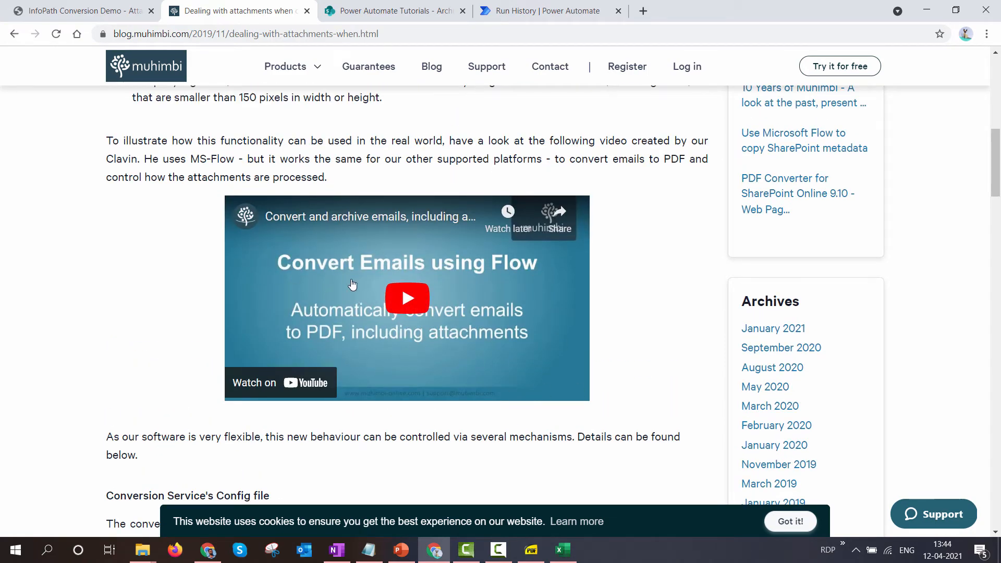
scroll(354, 280, down, 5)
scroll(354, 281, down, 11)
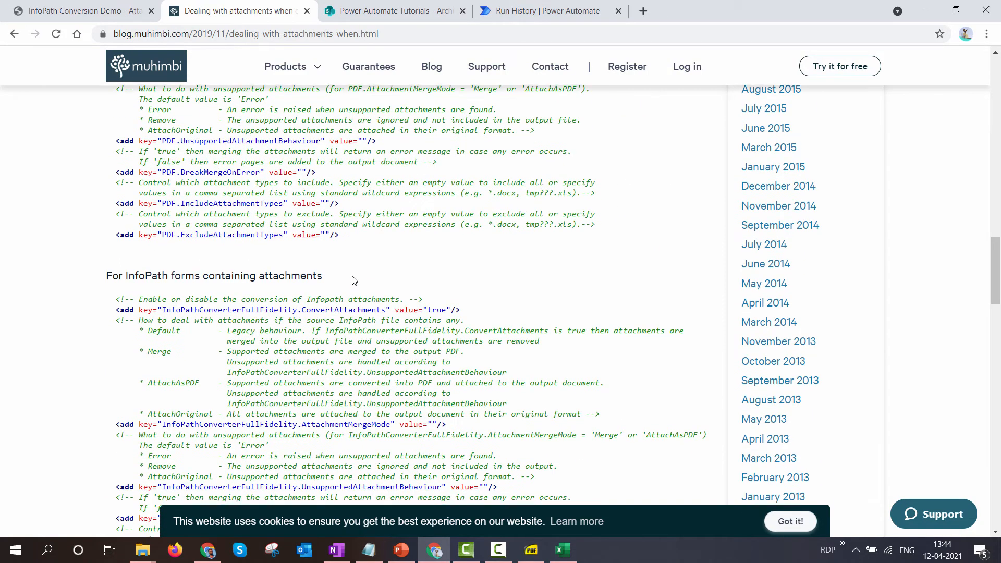
scroll(354, 281, down, 4)
scroll(353, 280, up, 3)
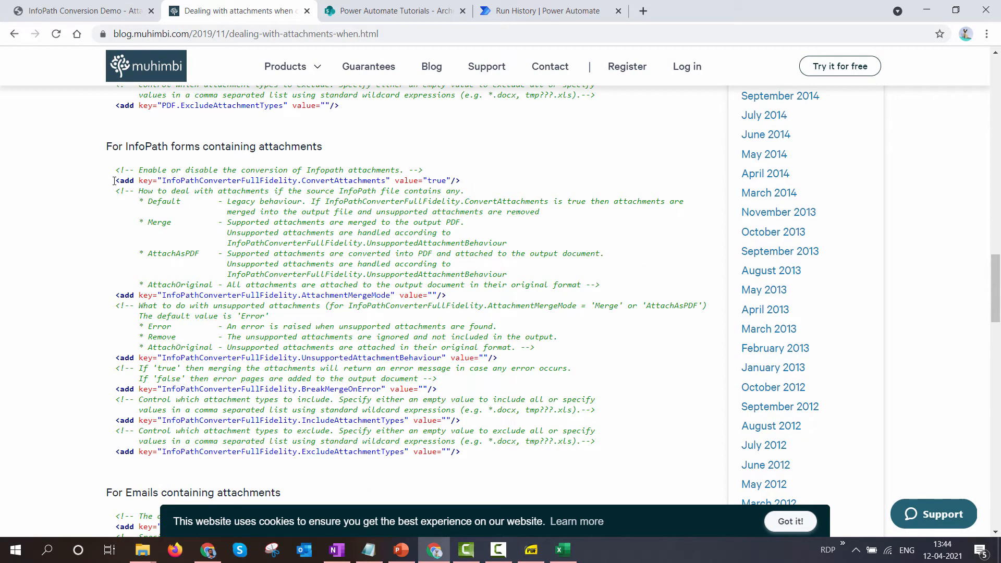
Examine the InfoPath attachment merge modes at 125% page zoom, highlighting Merge, AttachAsPDF and AttachOriginal.
click(987, 34)
click(948, 154)
click(948, 155)
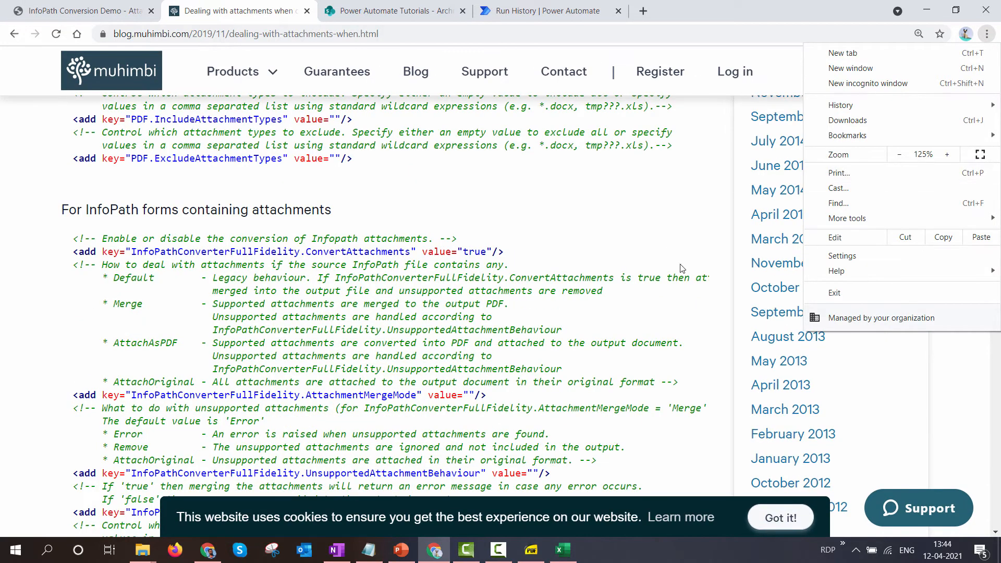
click(685, 298)
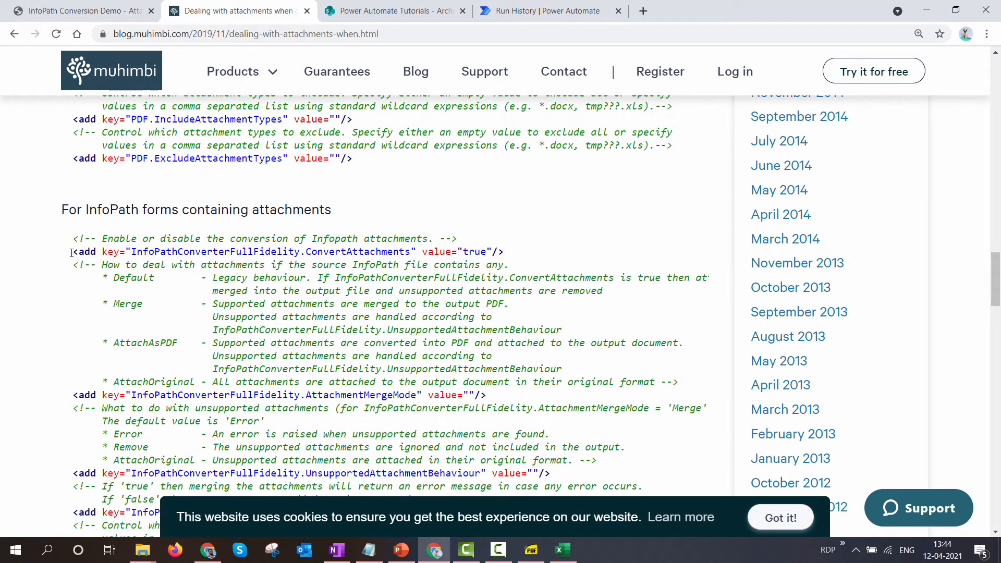
drag(74, 252, 693, 381)
click(248, 234)
drag(236, 291, 311, 293)
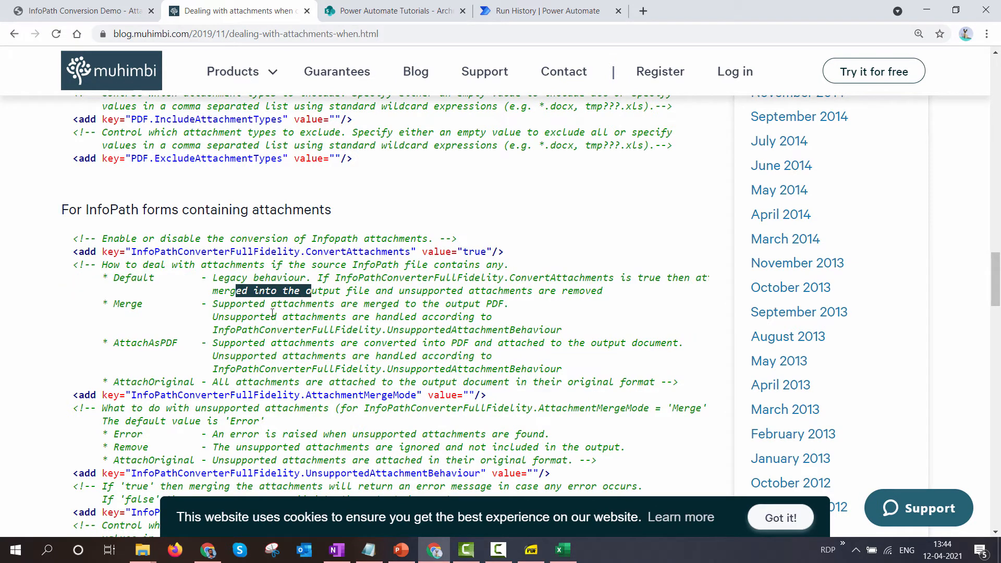
double_click(233, 291)
double_click(130, 305)
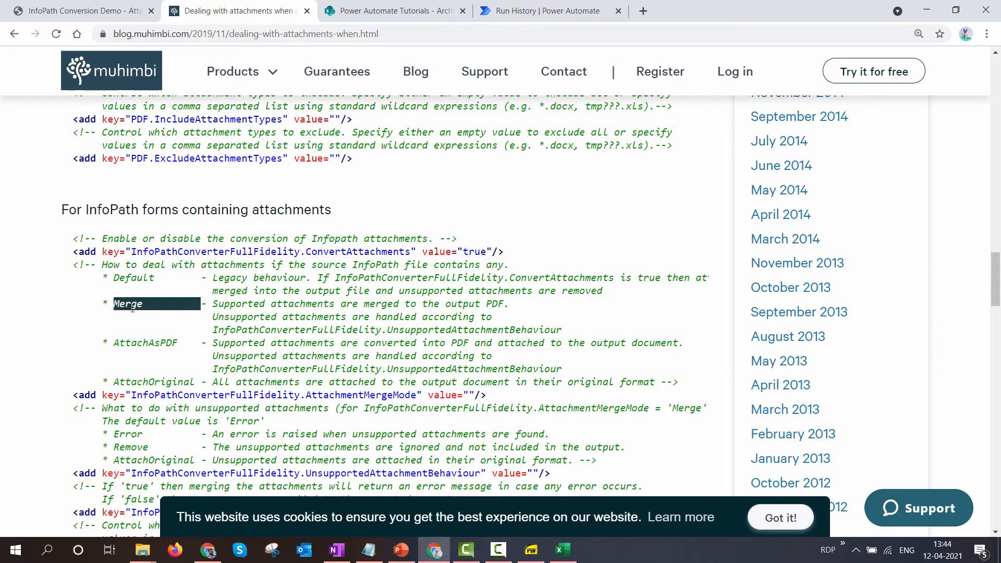
double_click(158, 345)
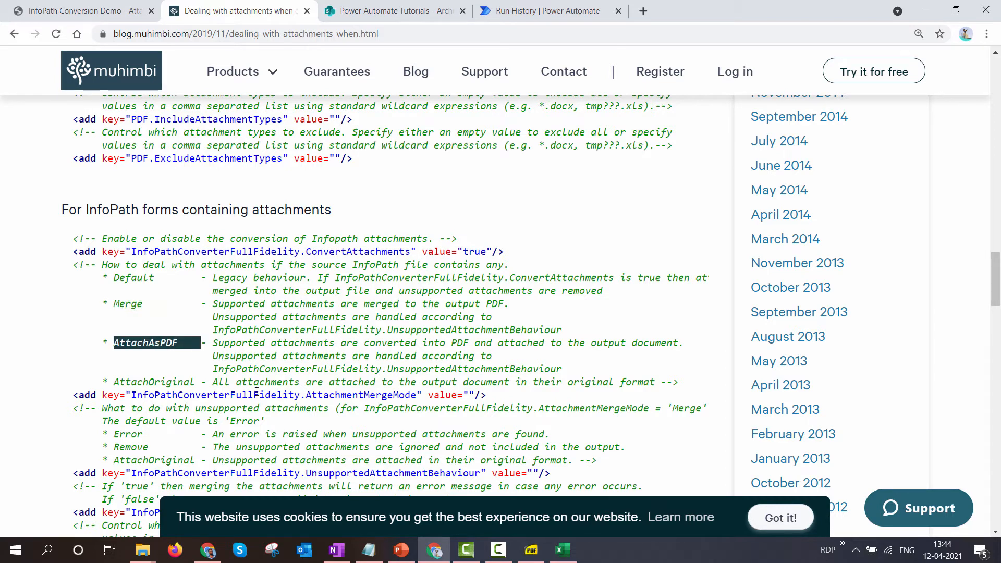
double_click(179, 383)
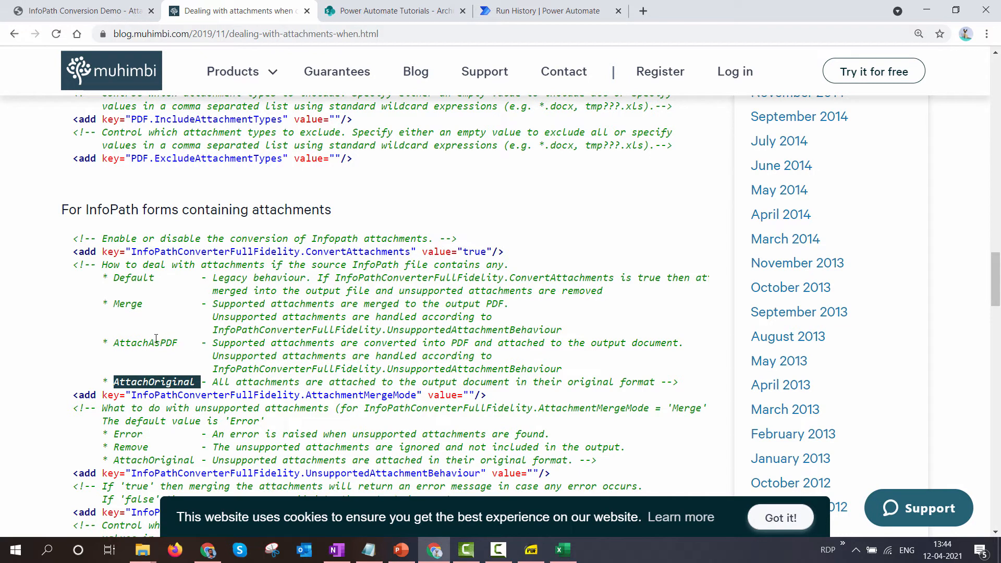
Review the remaining InfoPath attachment settings and highlight the InfoPathConverterFullFidelity.ConvertAttachments key and its value "true".
scroll(177, 345, down, 3)
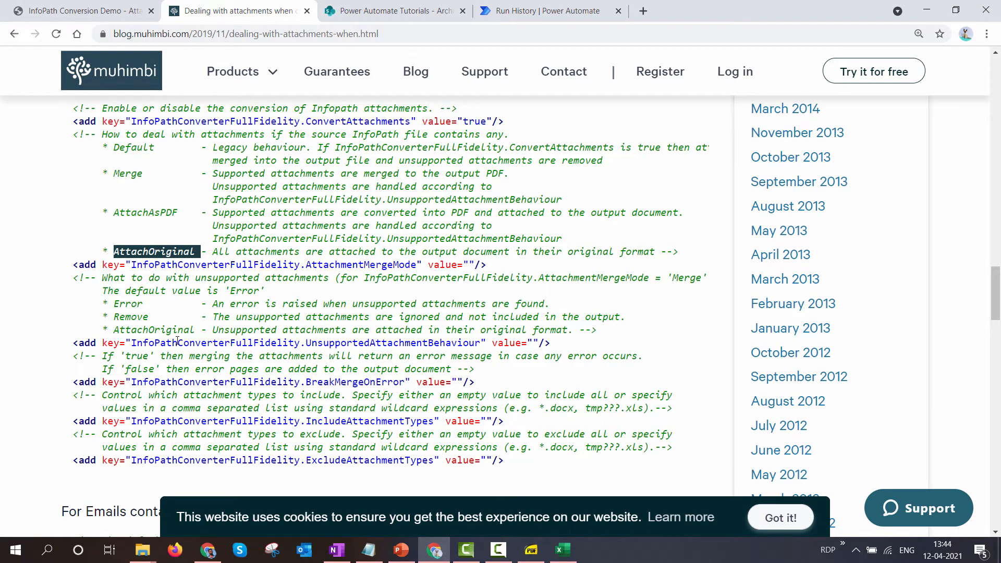
scroll(185, 327, down, 3)
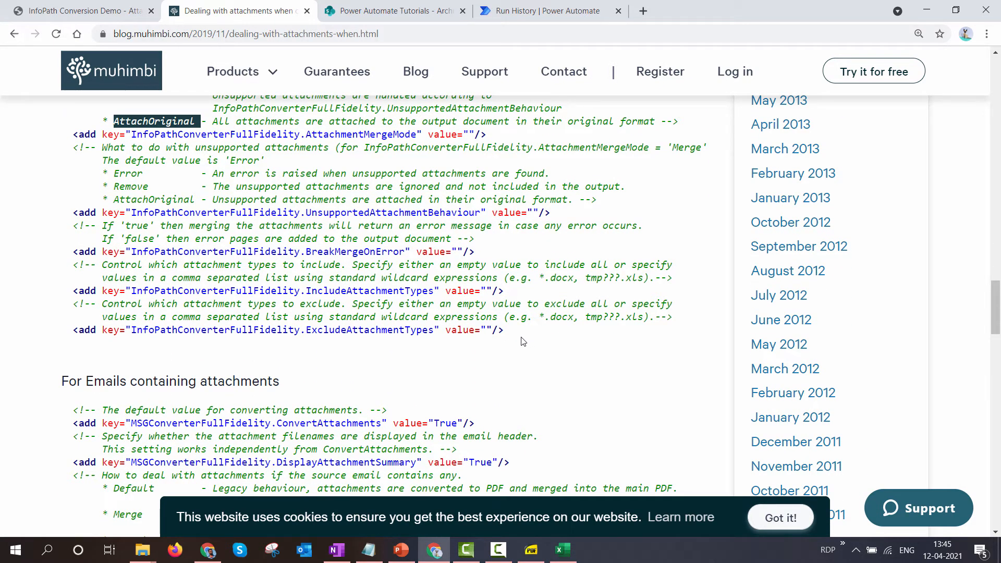
scroll(522, 342, up, 6)
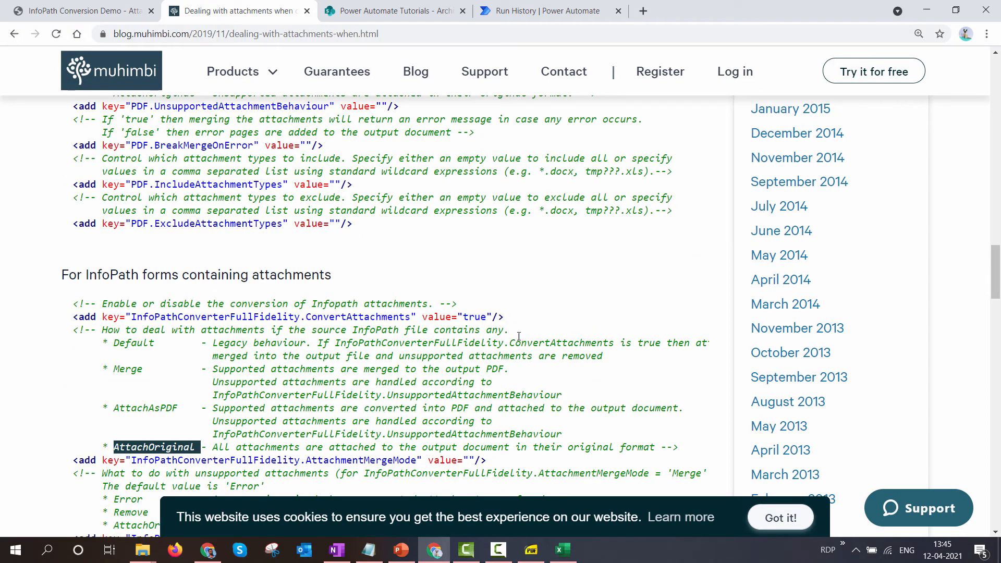
drag(506, 317, 73, 320)
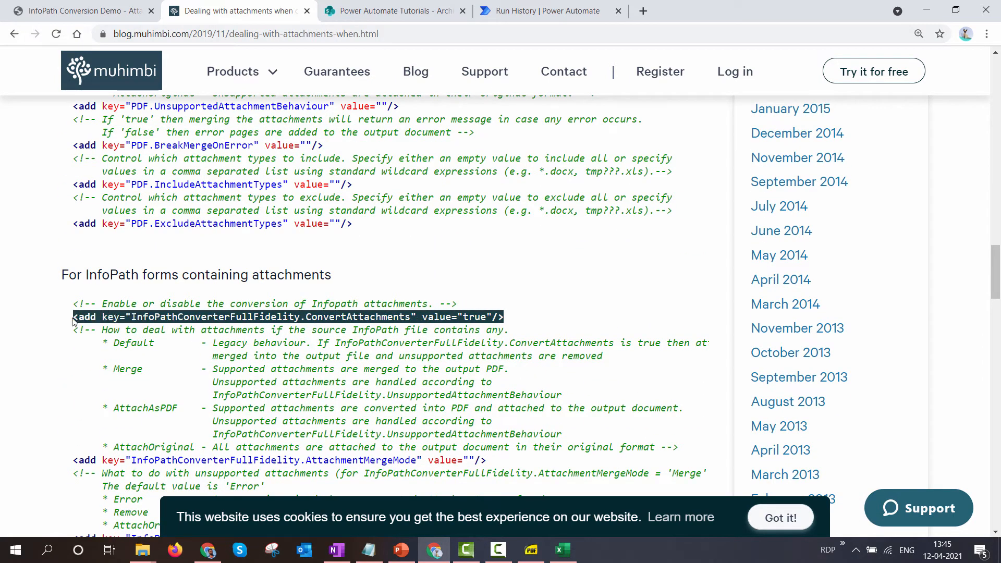
double_click(360, 317)
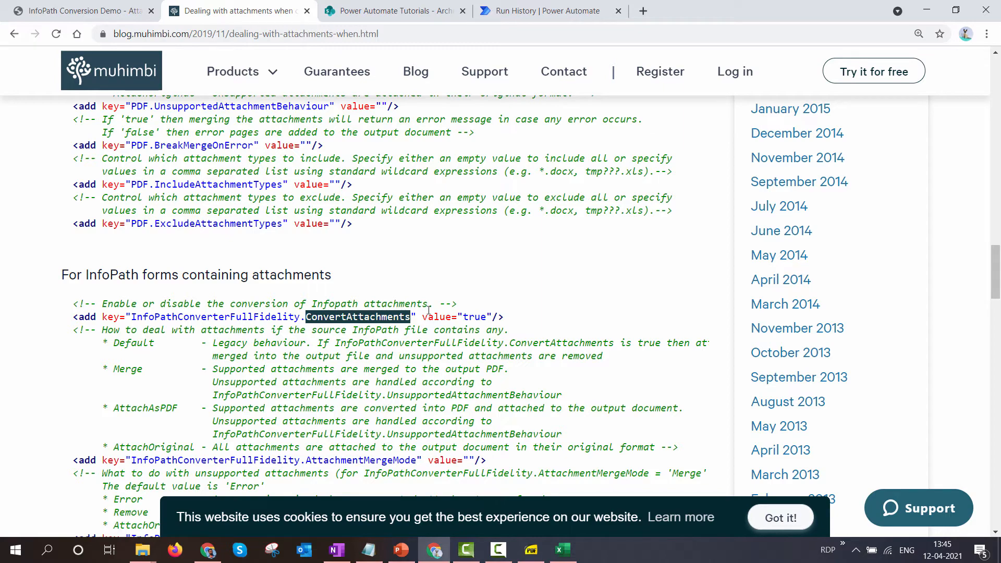
double_click(485, 317)
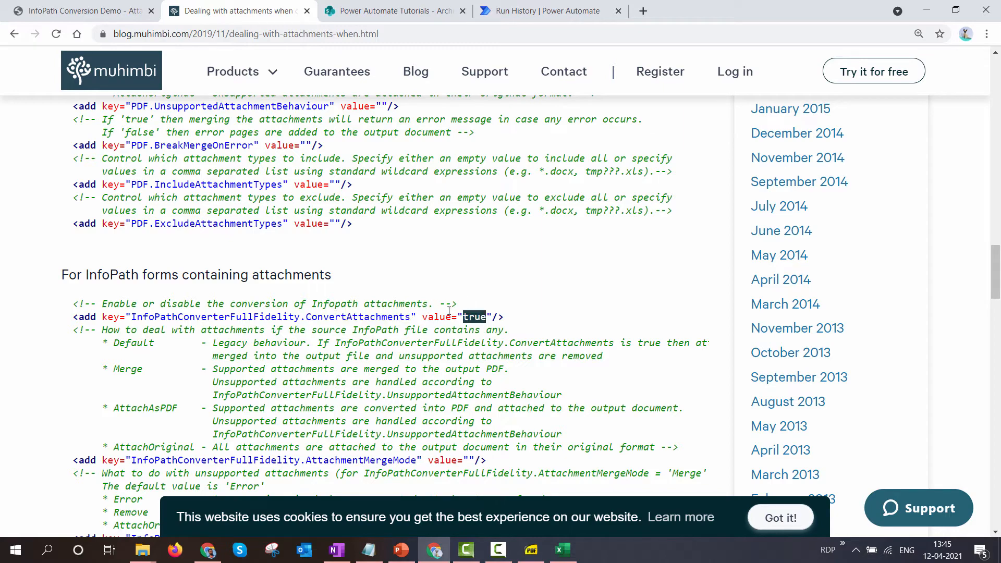
Find the XML override section of the Muhimbi article and highlight its heading.
scroll(449, 311, down, 4)
scroll(434, 304, down, 1)
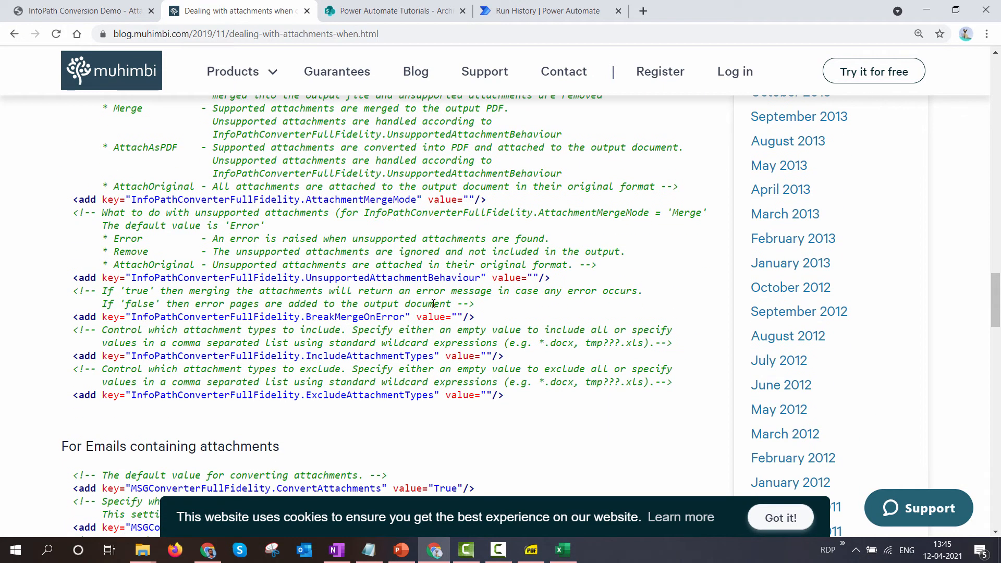
scroll(434, 304, down, 17)
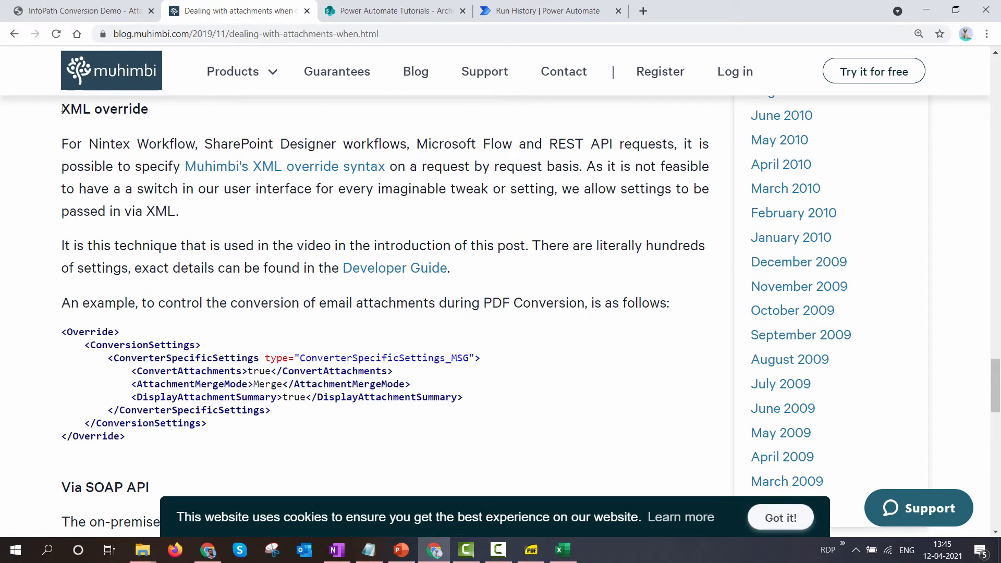
drag(62, 110, 177, 109)
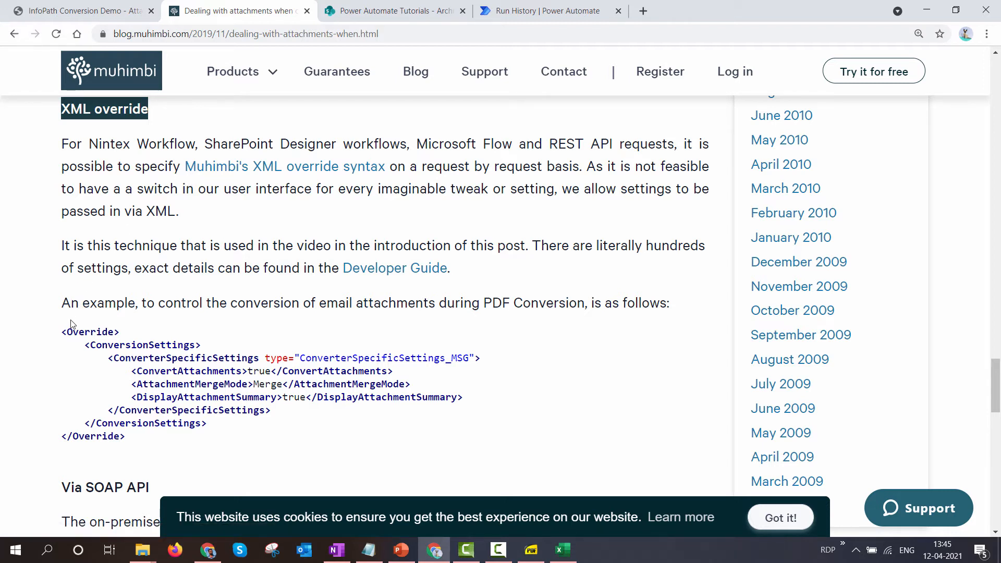
Copy the article's complete <Override> example for email attachments into the blank Notepad document.
drag(63, 334, 191, 437)
right_click(188, 395)
click(209, 402)
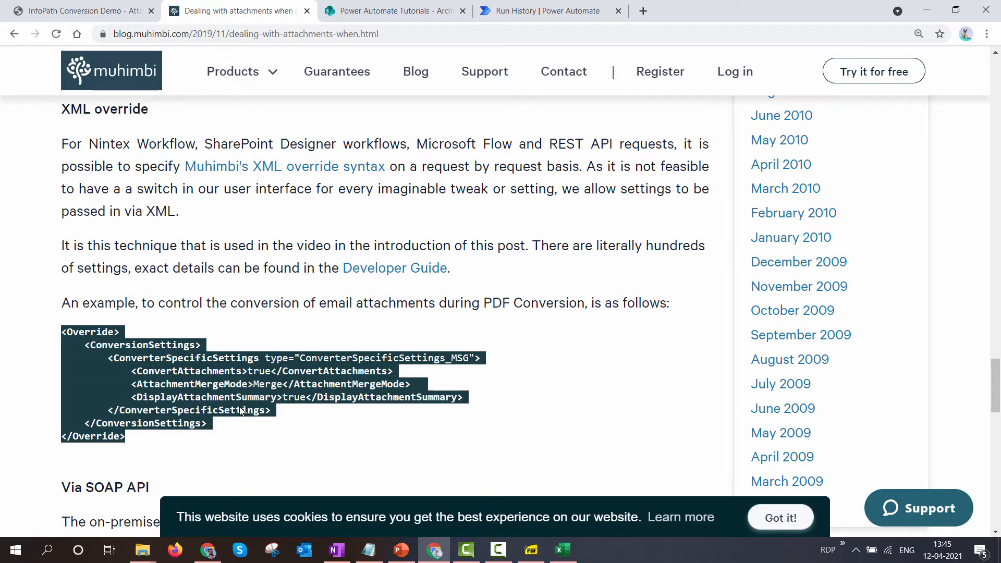
click(375, 543)
key(ctrl+v)
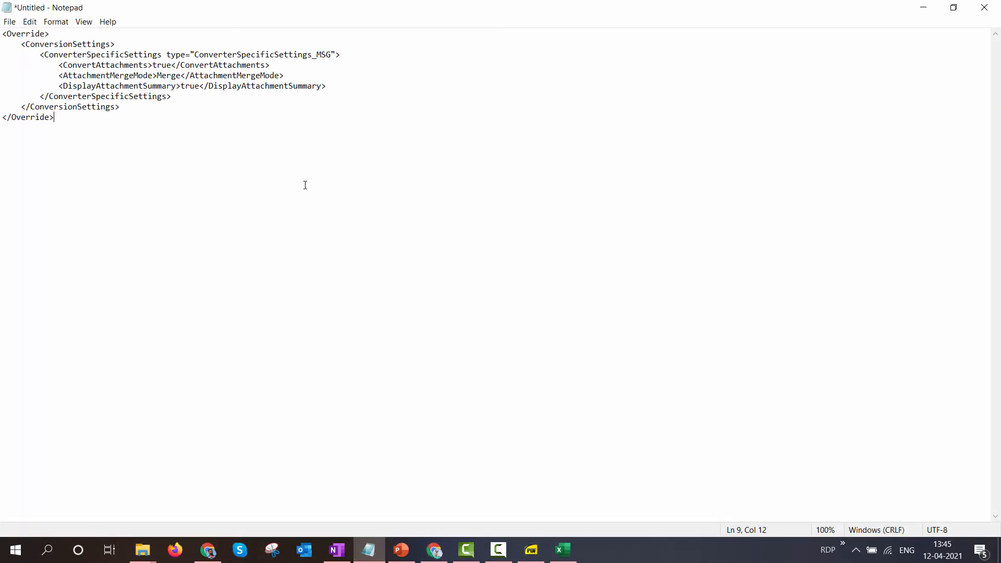
Change the settings type to ConverterSpecificSettings_InfoPath and delete the AttachmentMergeMode and DisplayAttachmentSummary lines.
click(329, 54)
key(BackSpace)
key(BackSpace)
text(Inf)
drag(355, 88, 1, 75)
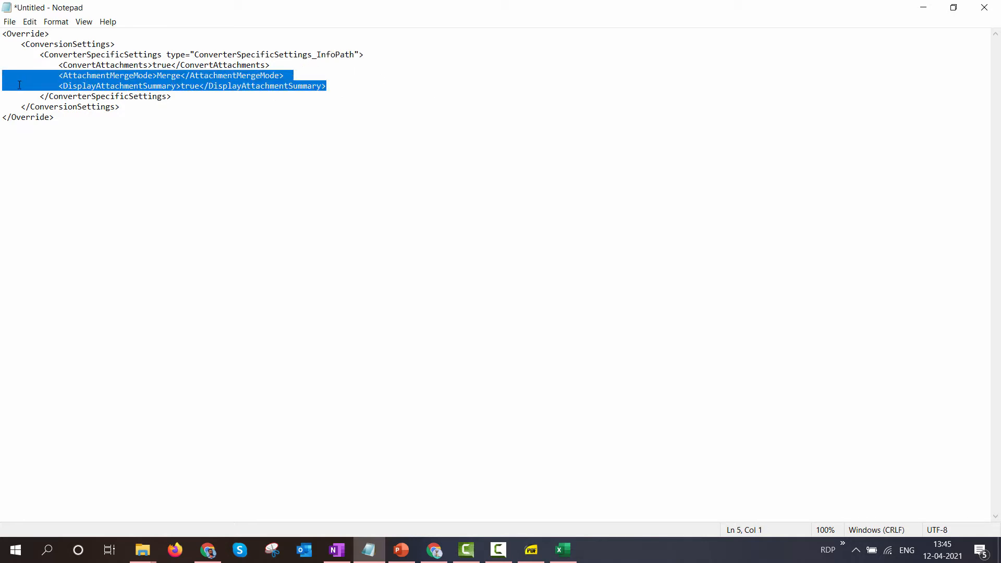
key(BackSpace)
key(BackSpace)
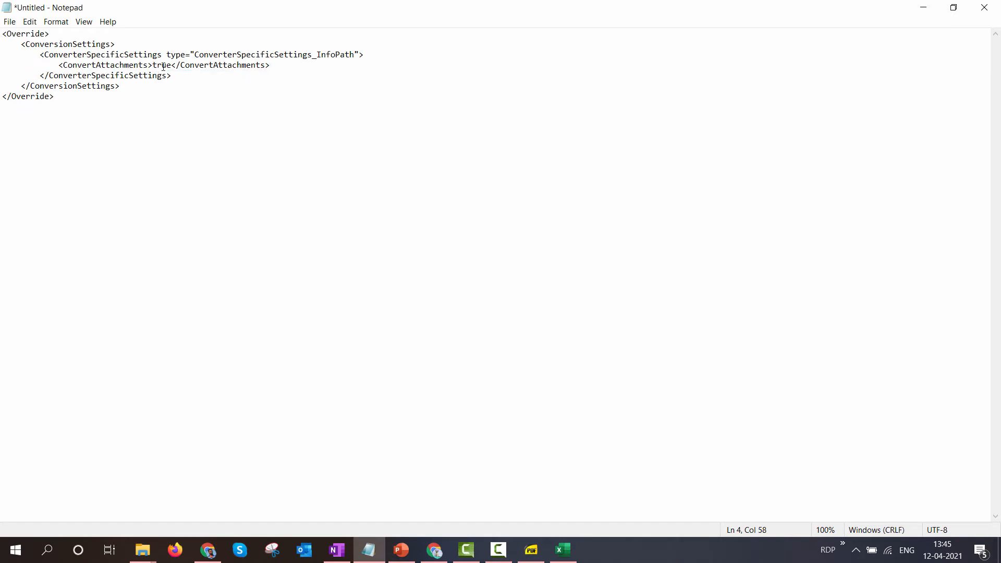
Set the ConvertAttachments value in the override XML to false.
drag(167, 66, 175, 66)
key(BackSpace)
key(BackSpace)
key(BackSpace)
key(BackSpace)
text(false)
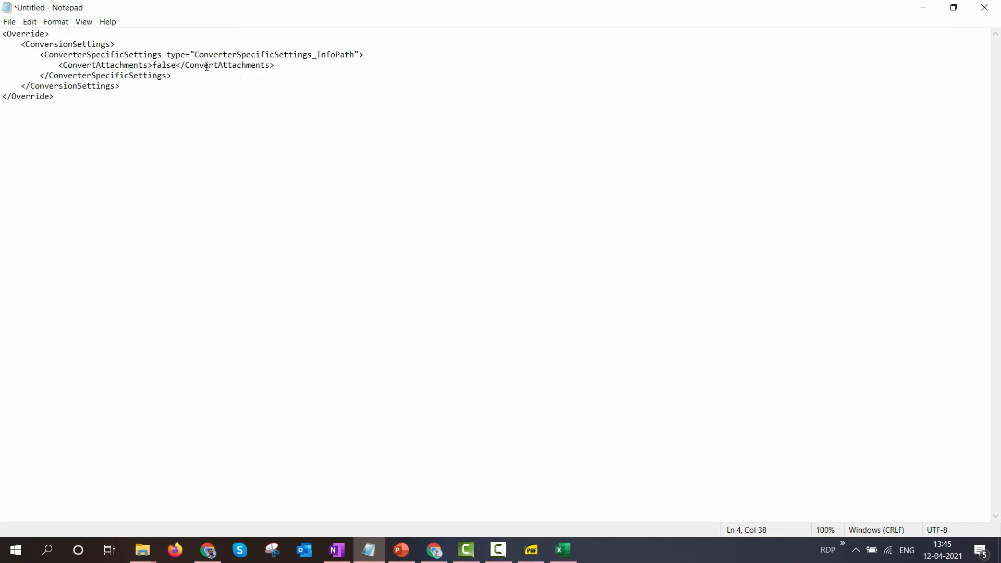
Open the InfoPath Attachment flow for editing and insert the InfoPath override XML into the Convert document action's Override settings.
click(964, 94)
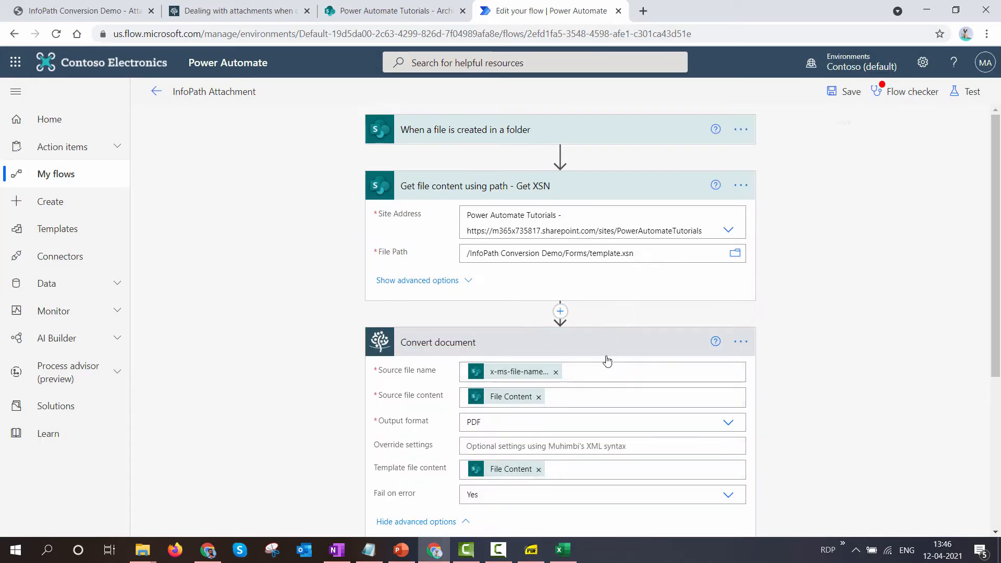
click(518, 446)
text(<Override>   <ConversionSettings>     <ConverterSpecificSettings type="ConverterSpecificSettings_InfoPath">       <ConvertAttachments>false</ConvertAttachments>     </ConverterSpecificSettings>   </ConversionSettings> </Override>)
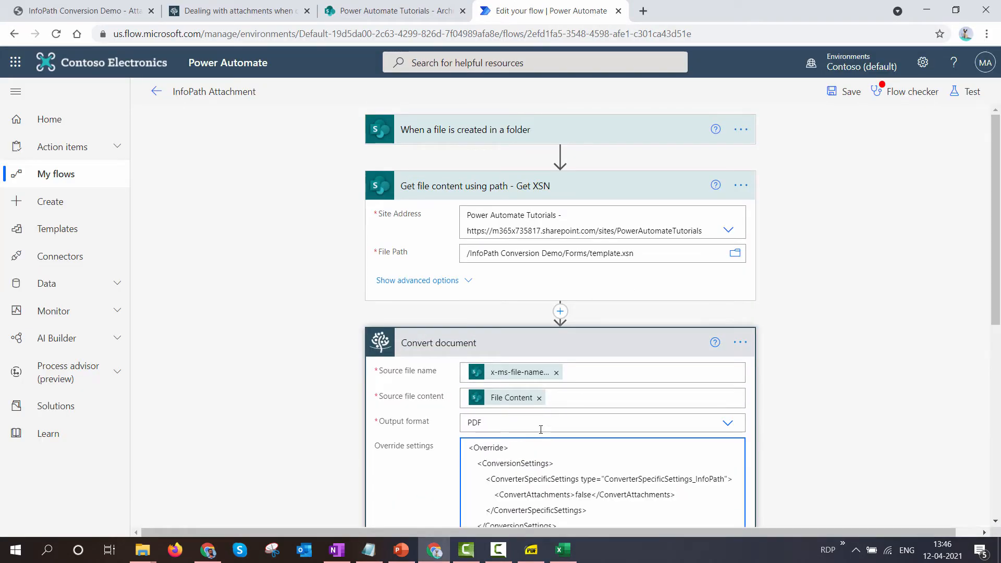
scroll(537, 384, down, 4)
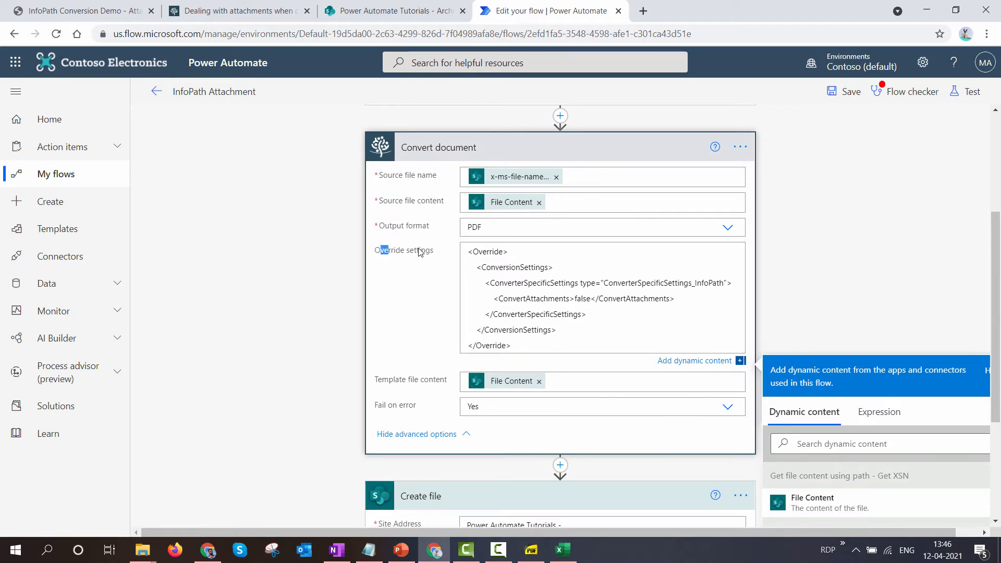
drag(382, 250, 425, 252)
Add "-No Attachments" before .pdf in the Create file action's file name, and save the flow.
scroll(427, 294, down, 3)
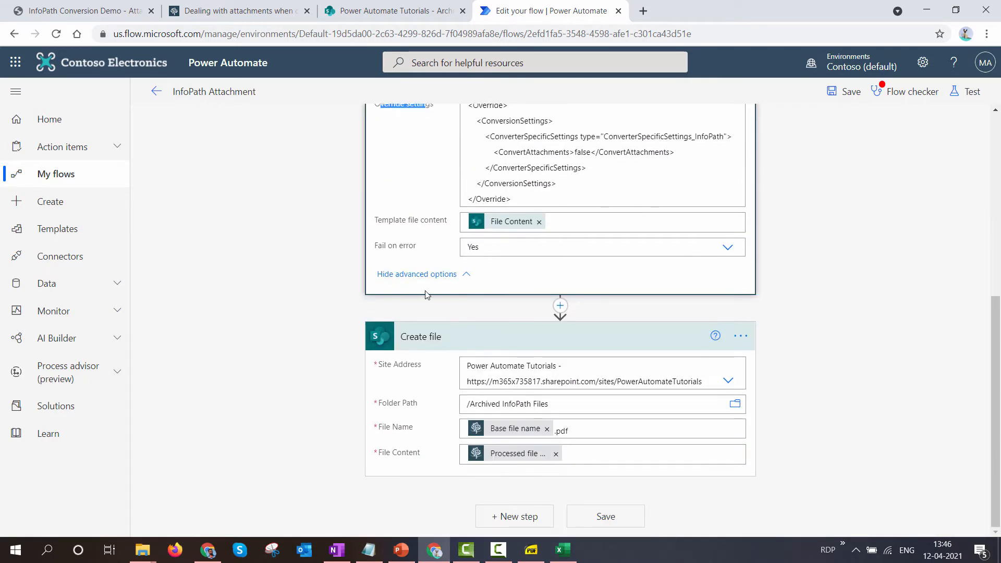
click(554, 430)
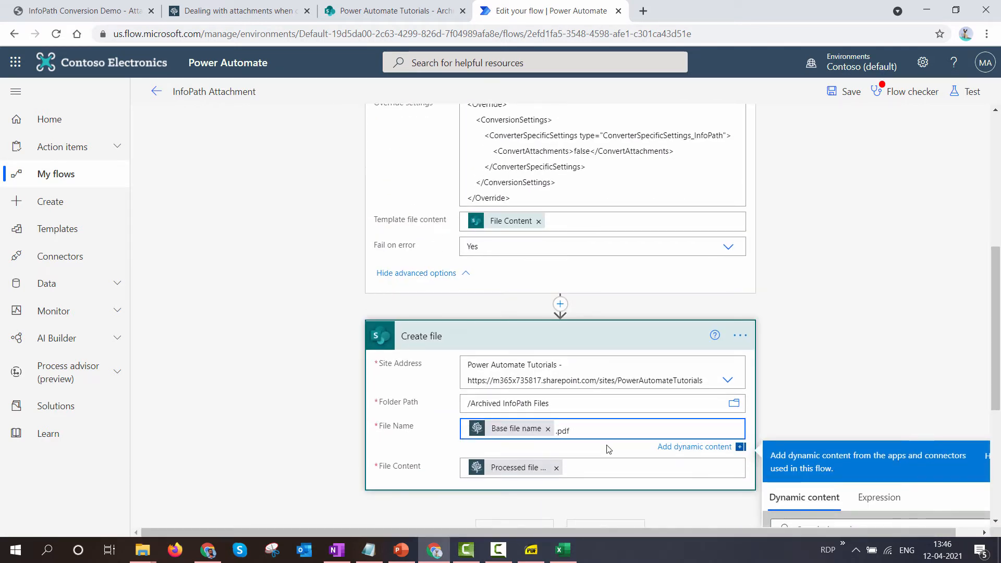
text(-No A)
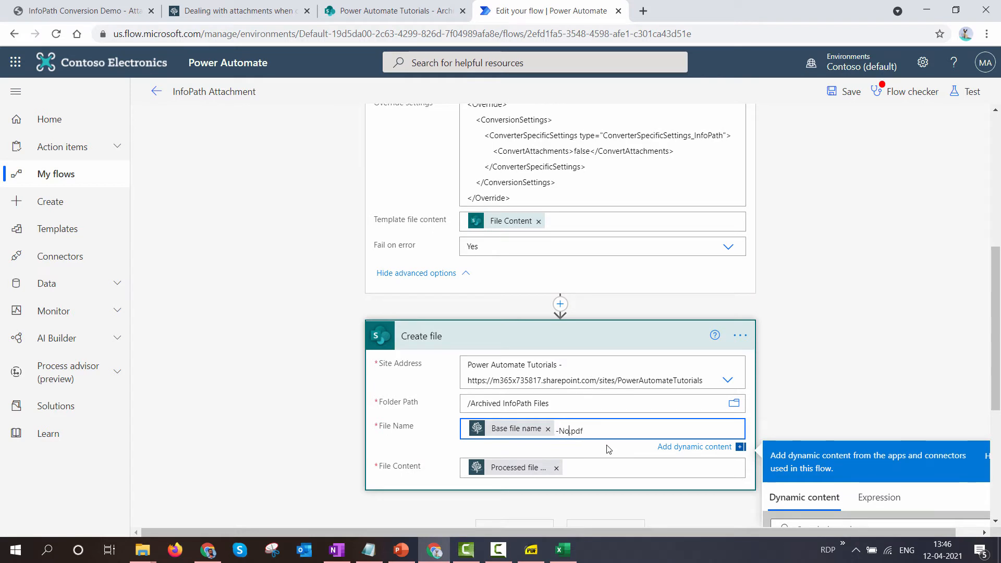
text(ttachments)
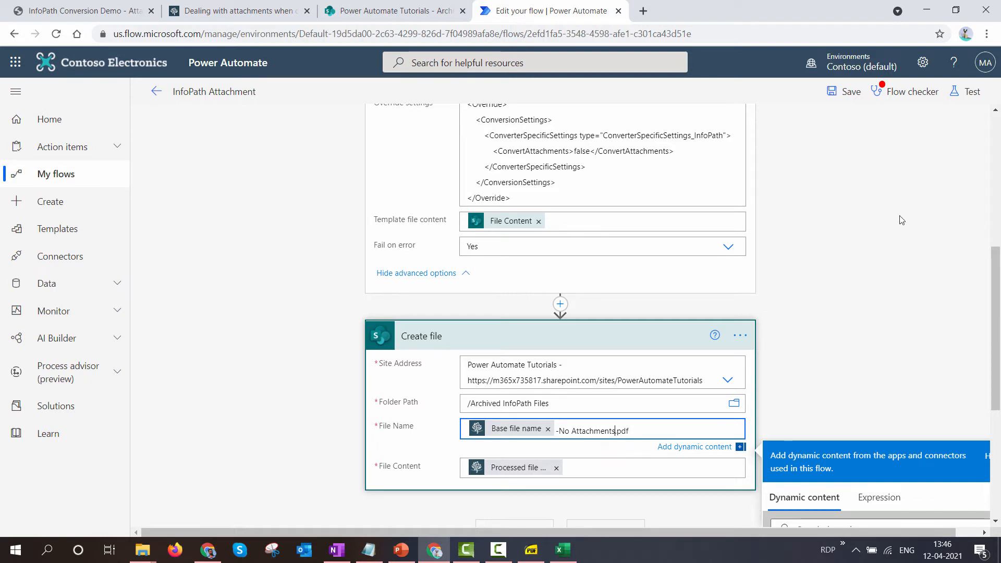
click(859, 92)
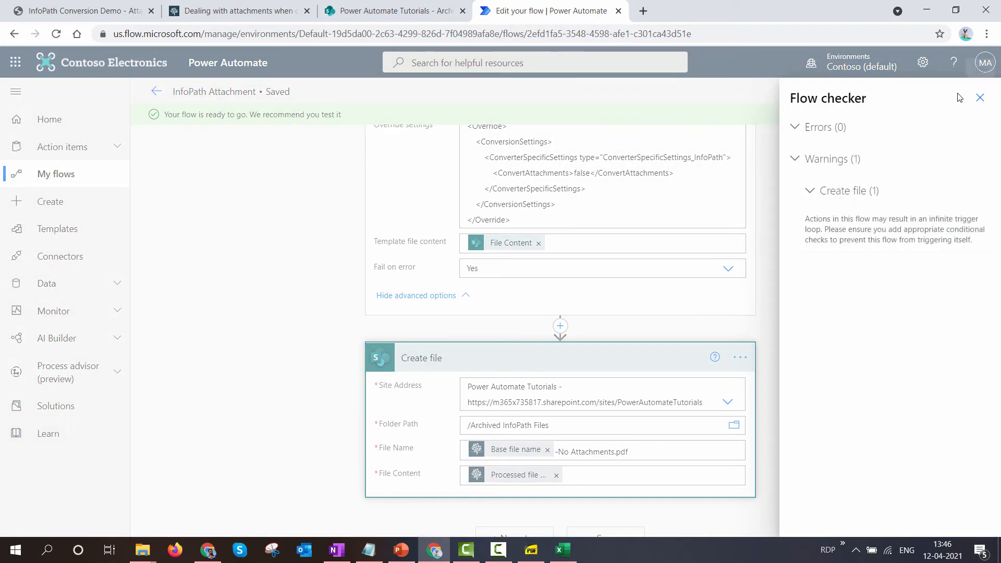
click(979, 98)
Test the flow automatically with the most recent successful trigger from 4 minutes ago.
click(971, 92)
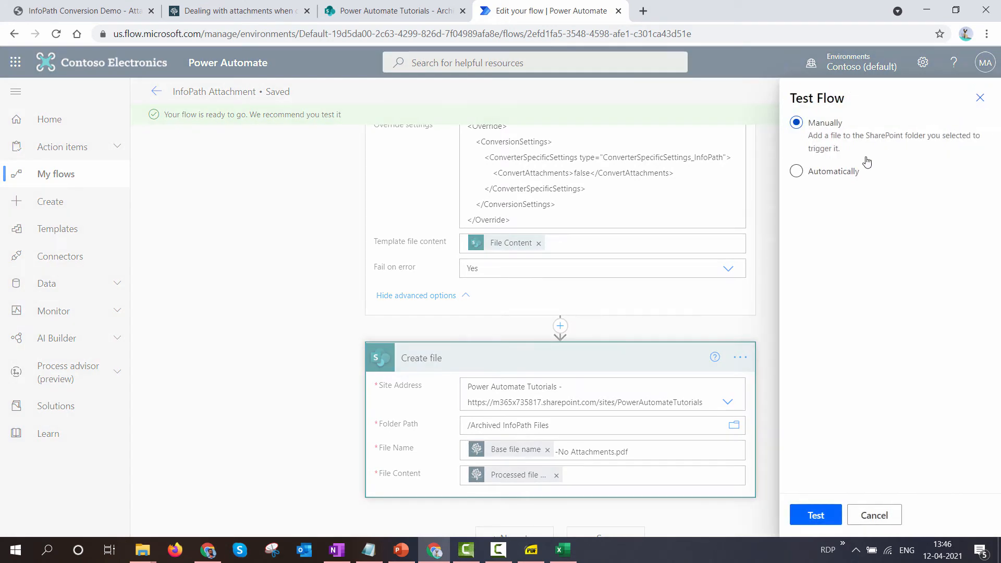
click(832, 172)
click(845, 219)
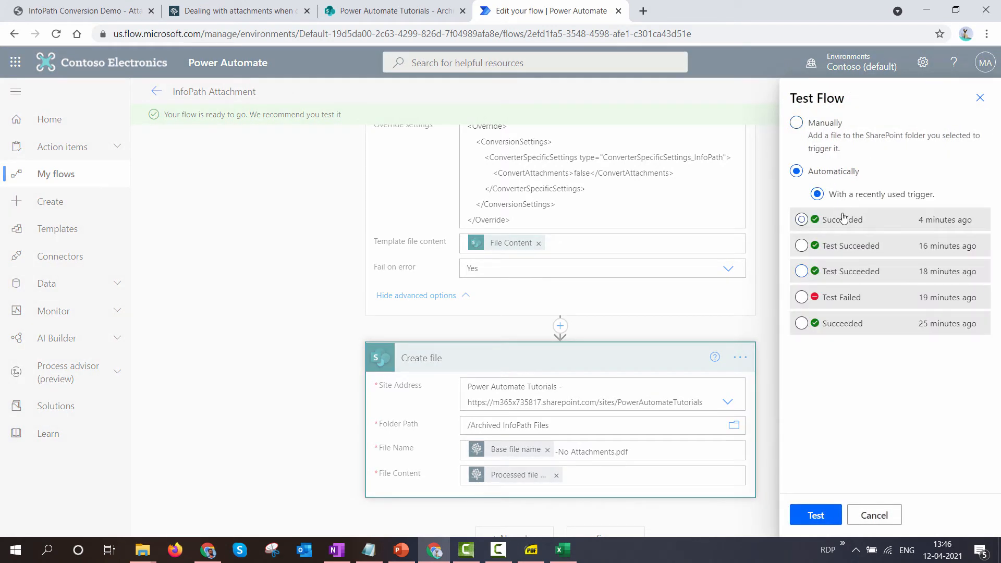
click(817, 516)
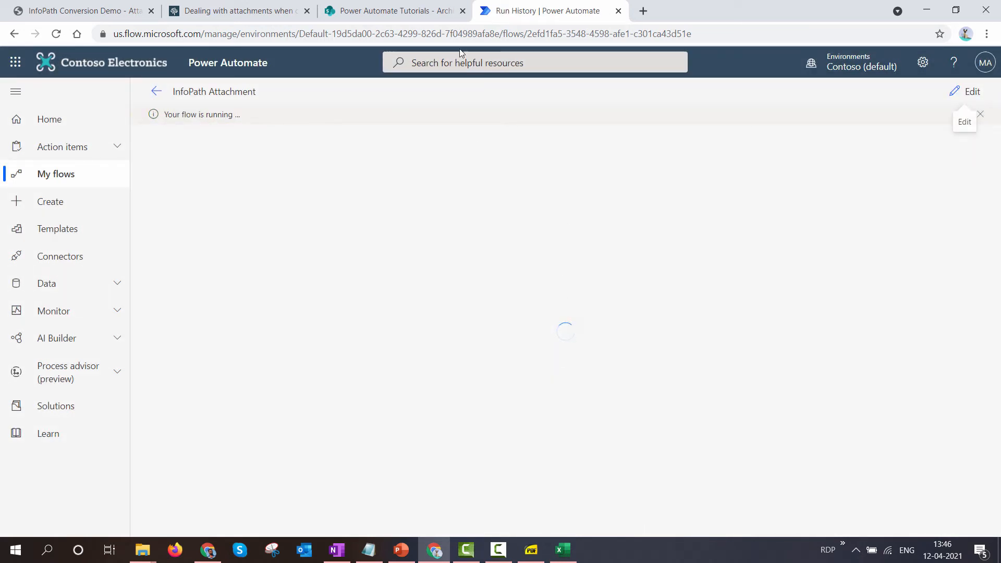
Check the flow run's progress and refresh the Archived InfoPath Files library to look for the new PDF.
click(416, 14)
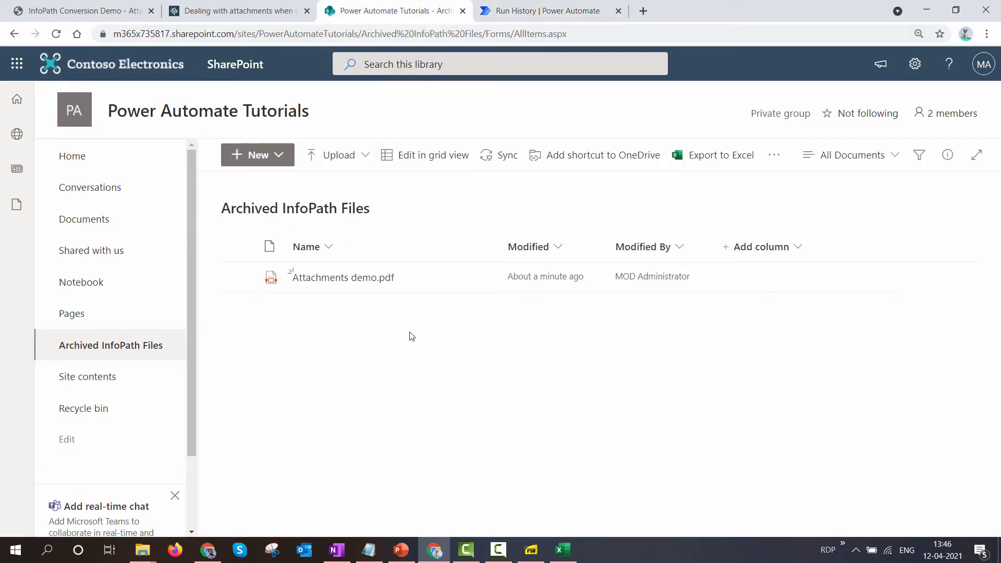
click(542, 16)
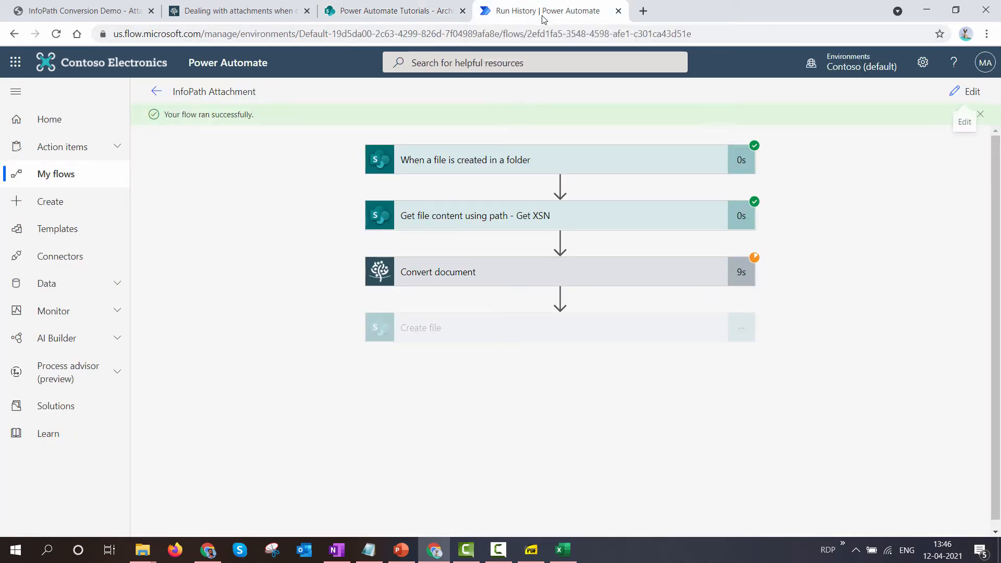
click(402, 15)
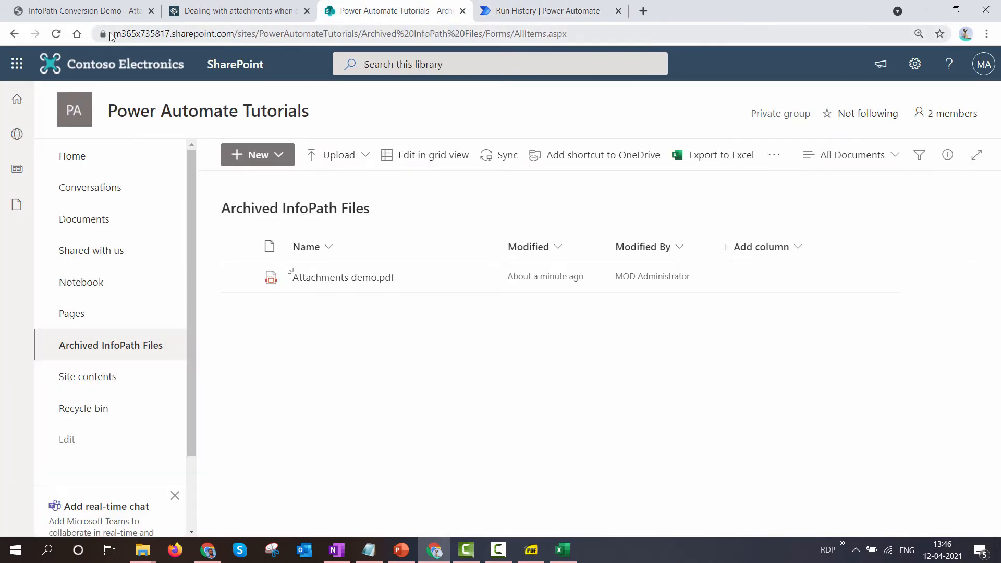
click(56, 33)
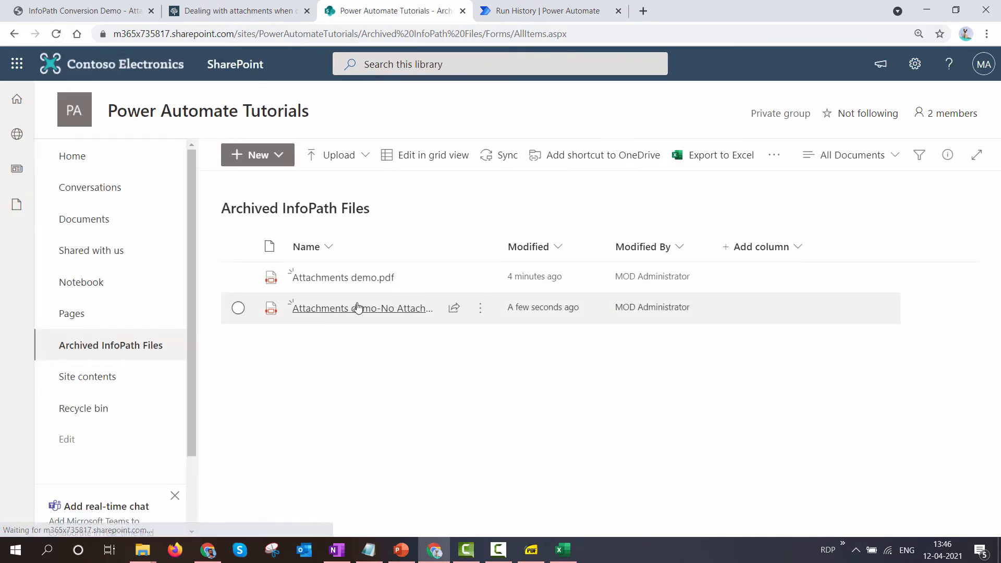
Preview the archived PDF with the "No Attachments" suffix, check its page count and close the preview.
click(390, 310)
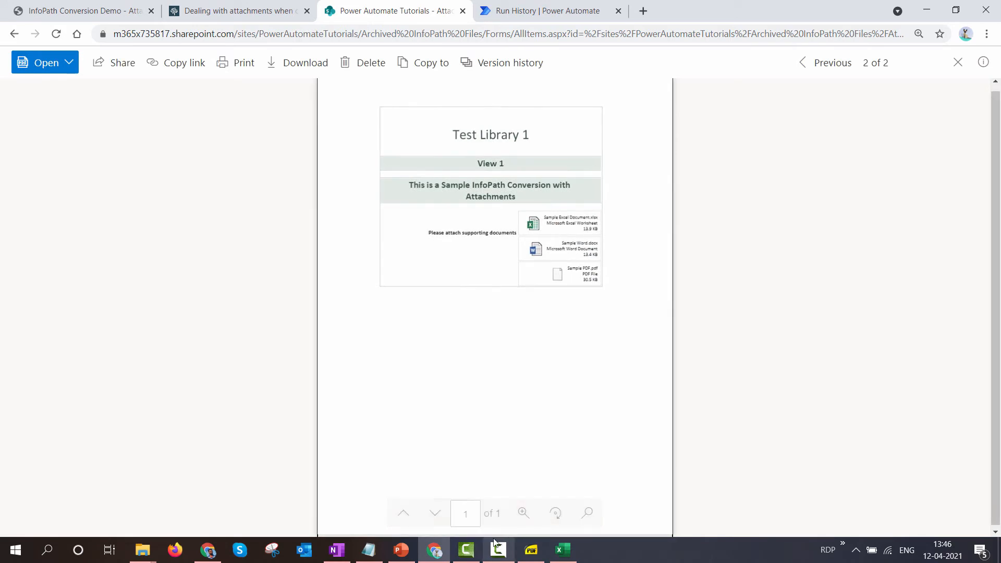
click(464, 513)
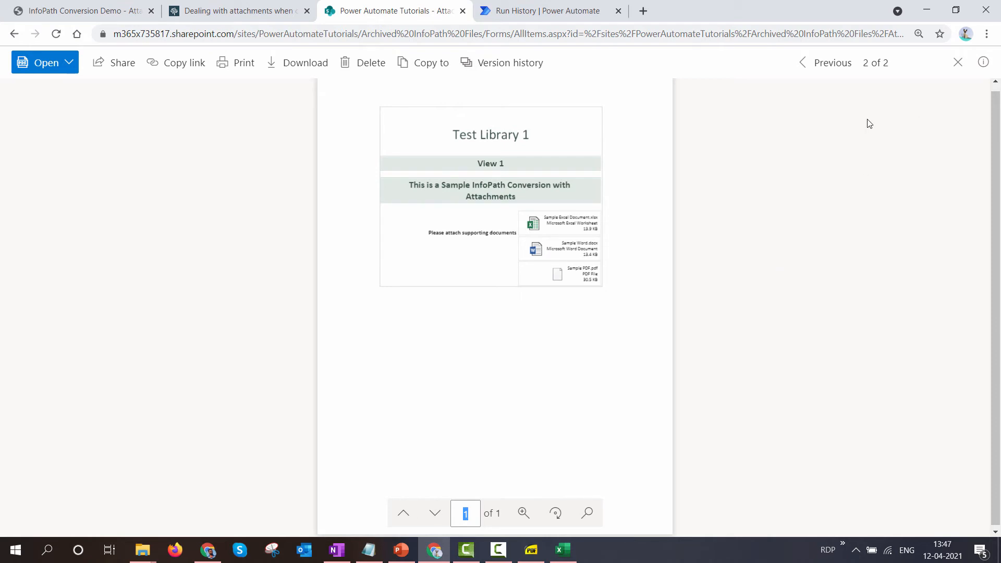
click(958, 62)
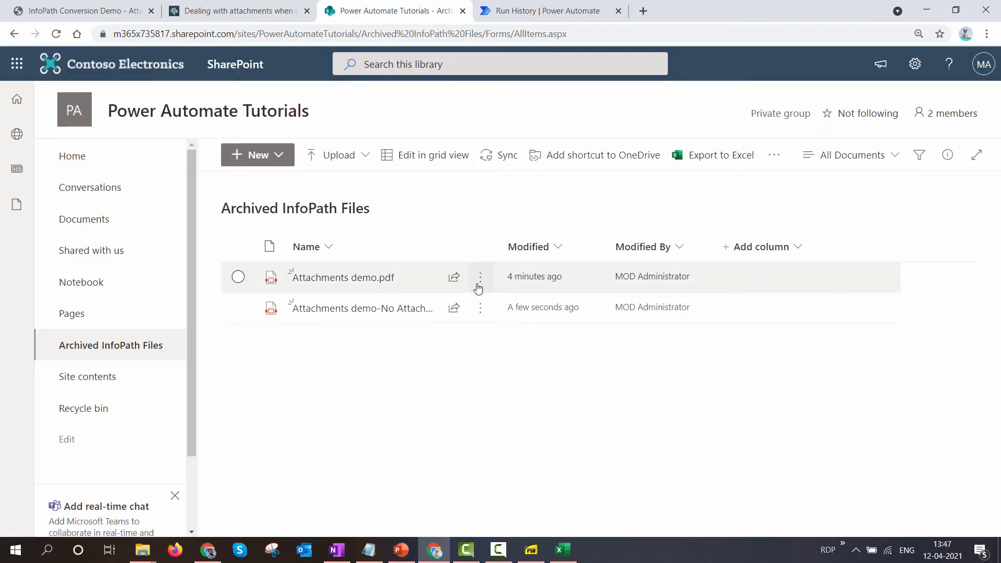
Return to the Muhimbi article and highlight the AttachAsPDF merge mode in the section on emails containing attachments.
click(219, 11)
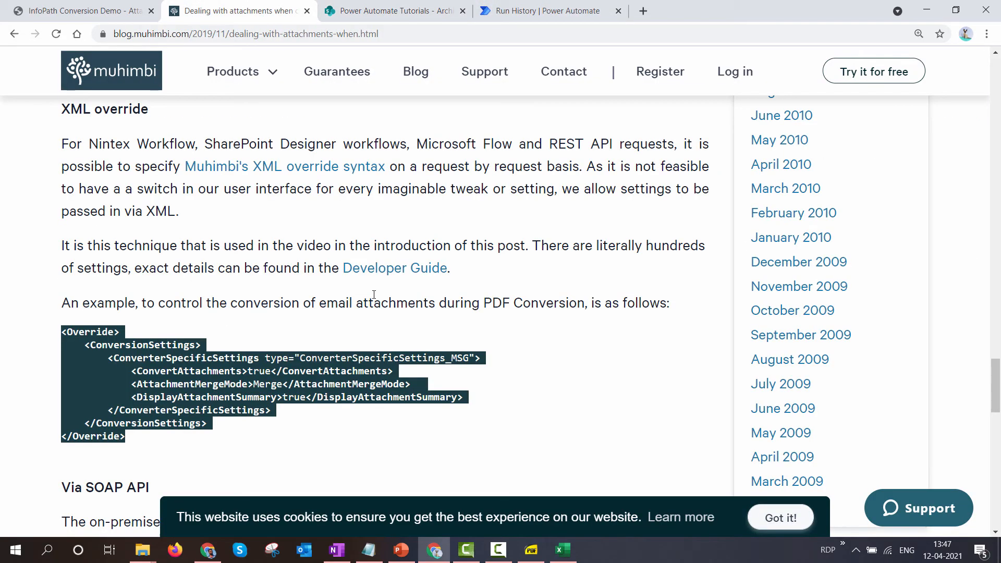
scroll(374, 295, up, 15)
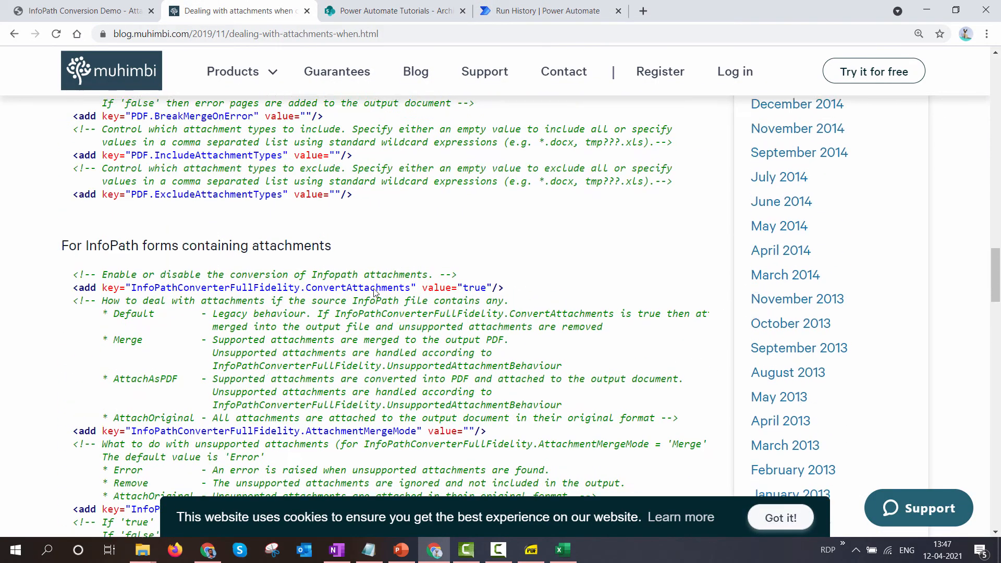
scroll(365, 292, down, 12)
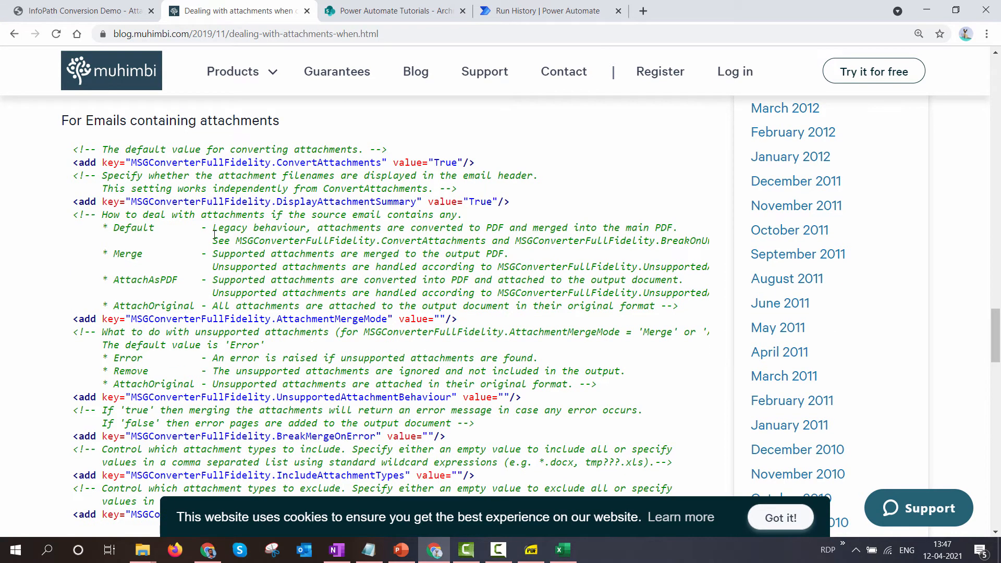
double_click(145, 279)
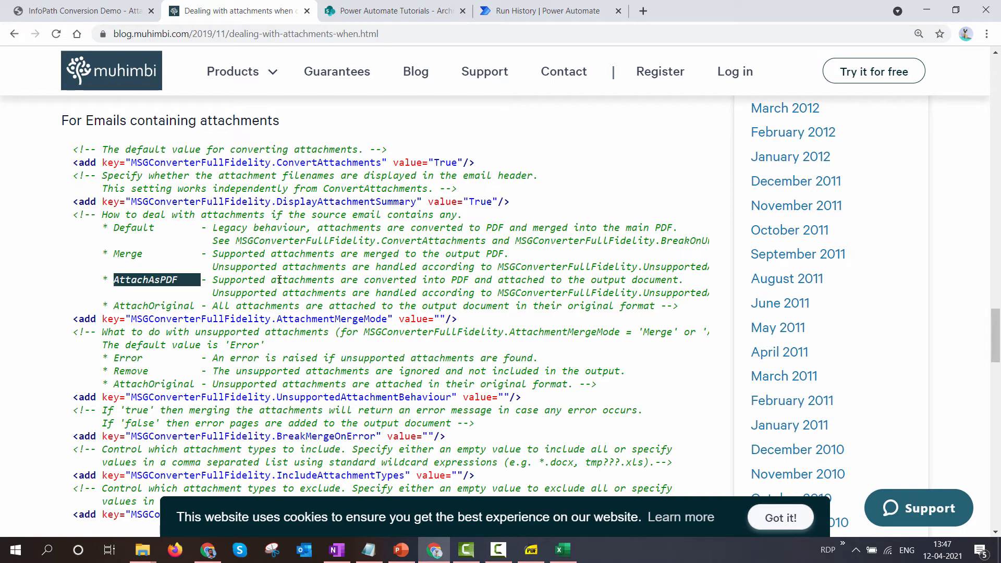
Copy the <AttachmentMergeMode>Merge</AttachmentMergeMode> line from the XML override example into the Notepad XML, directly below the ConvertAttachments line.
scroll(329, 270, down, 13)
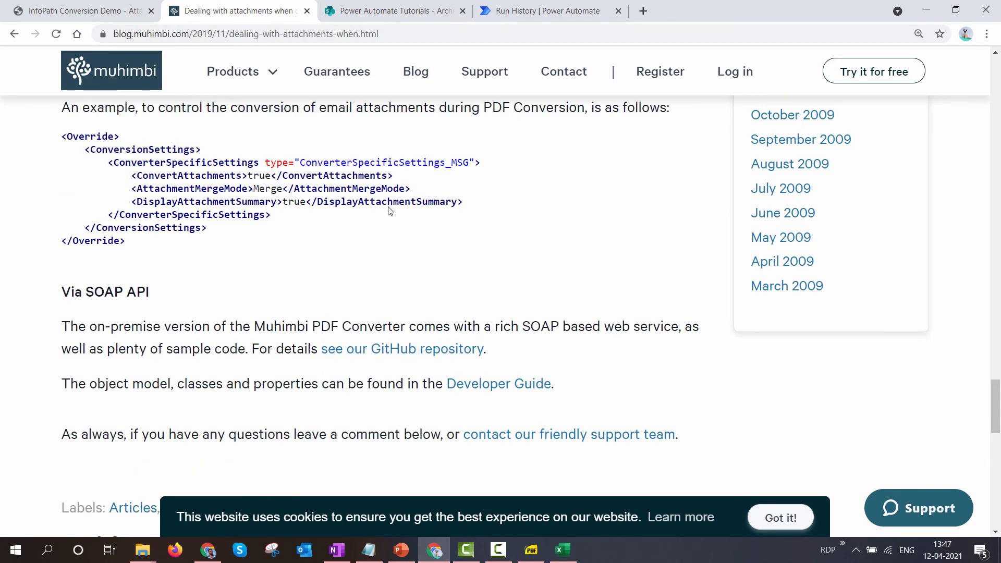
drag(423, 188, 133, 190)
key(ctrl+c)
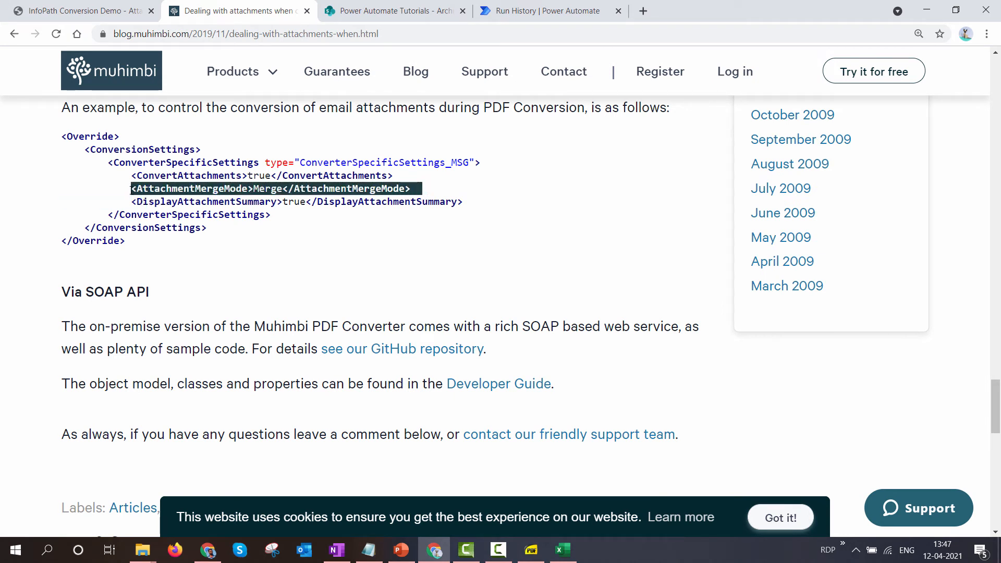
click(369, 550)
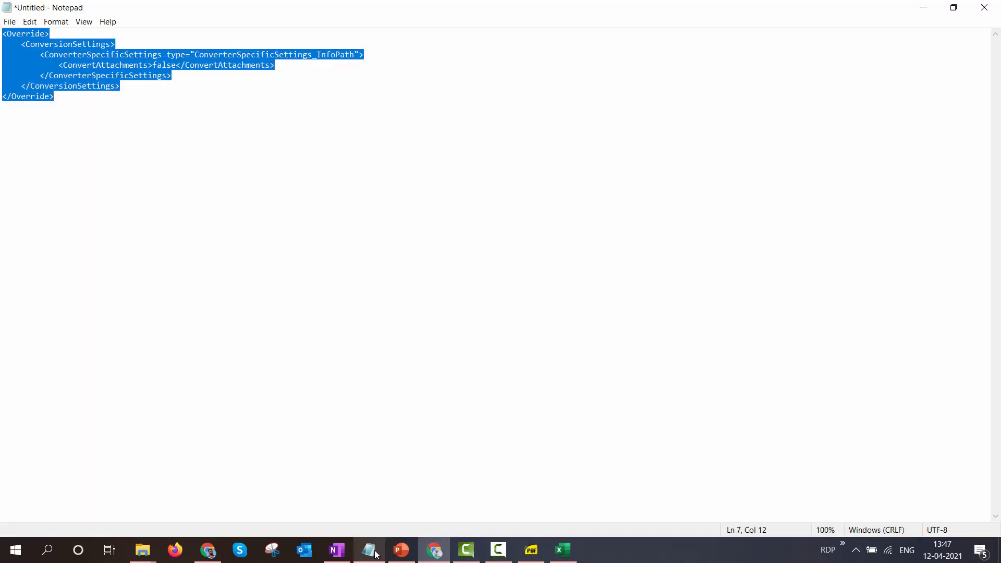
click(344, 62)
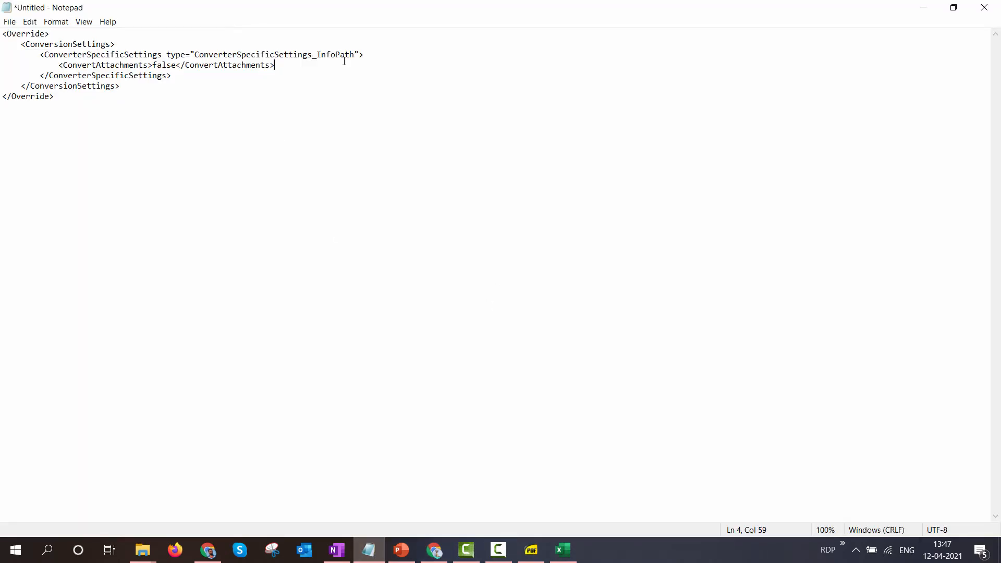
key(Return)
key(ctrl+v)
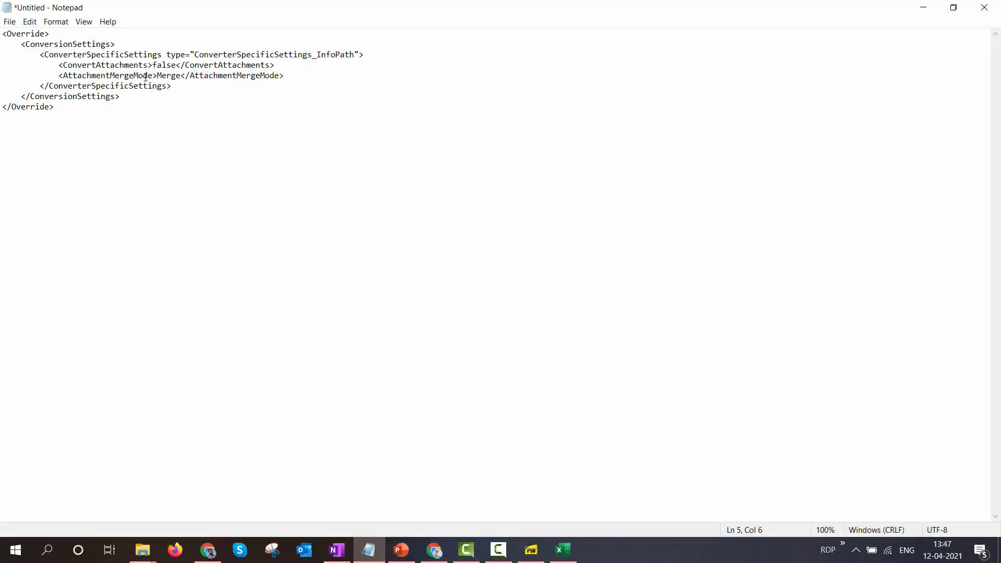
Set the ConvertAttachments value in the Notepad override XML to true.
key(BackSpace)
key(BackSpace)
key(BackSpace)
key(BackSpace)
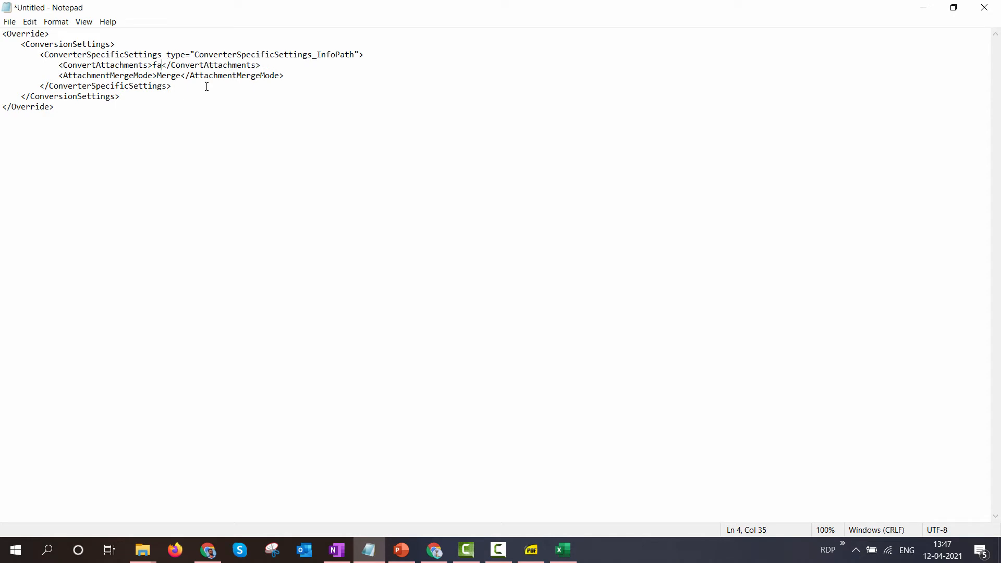
key(BackSpace)
text(true)
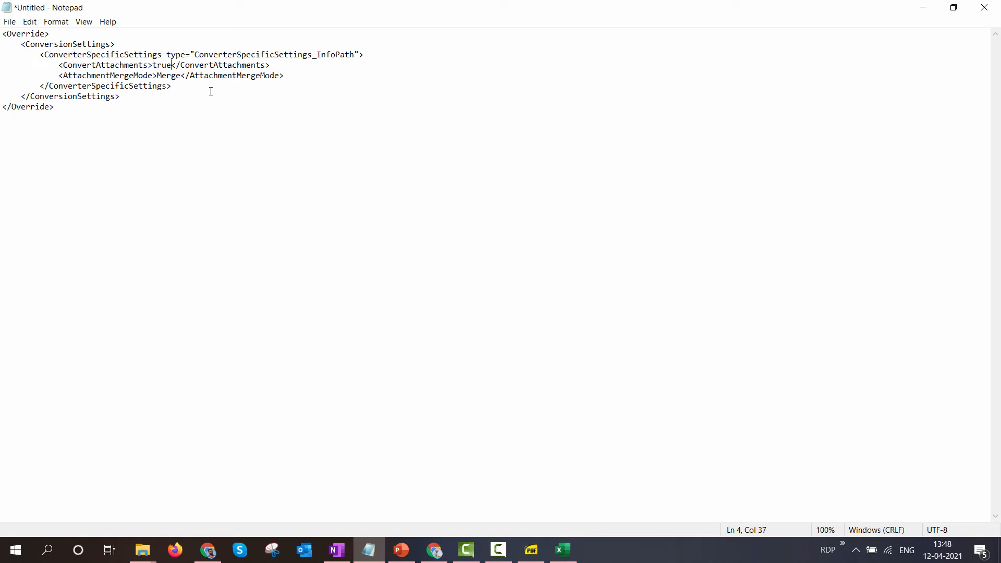
Copy the AttachAsPDF mode name from the Muhimbi article's section on emails containing attachments.
click(210, 554)
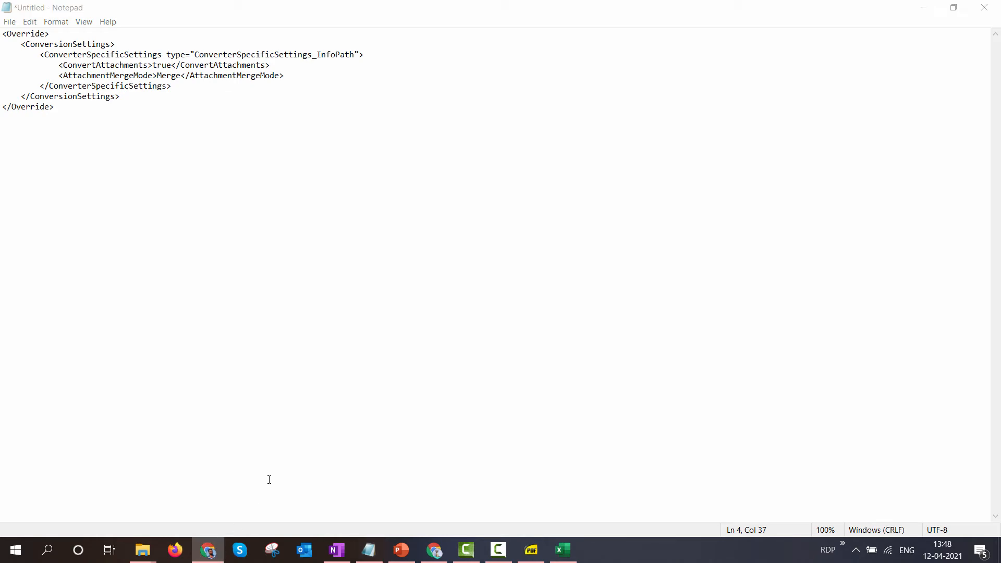
click(369, 551)
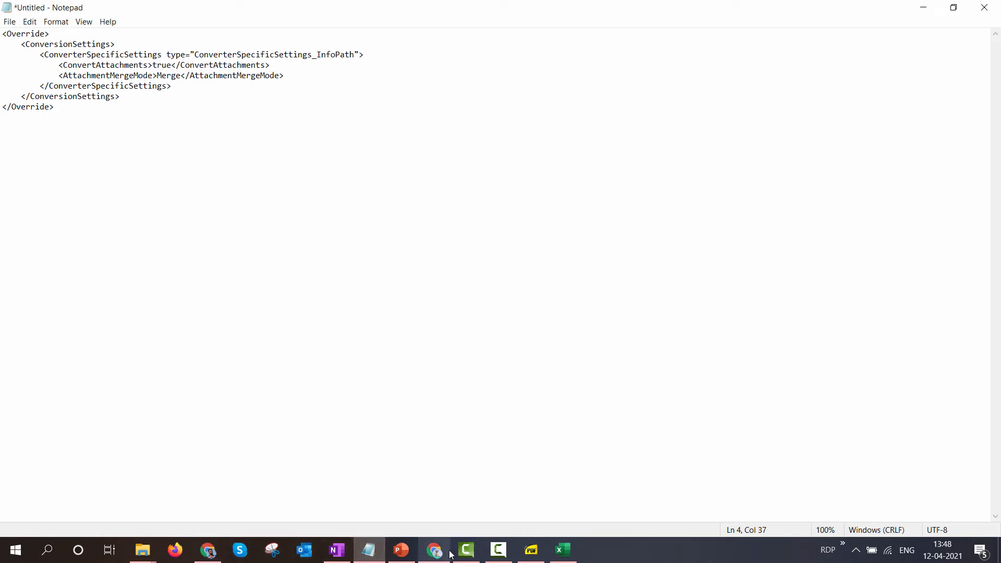
click(447, 555)
scroll(327, 259, up, 10)
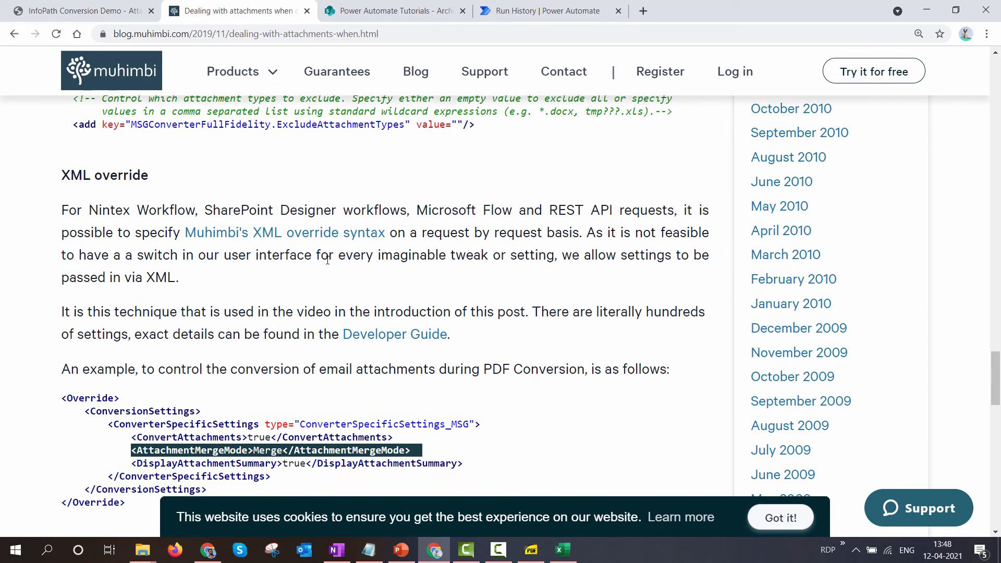
scroll(328, 259, up, 3)
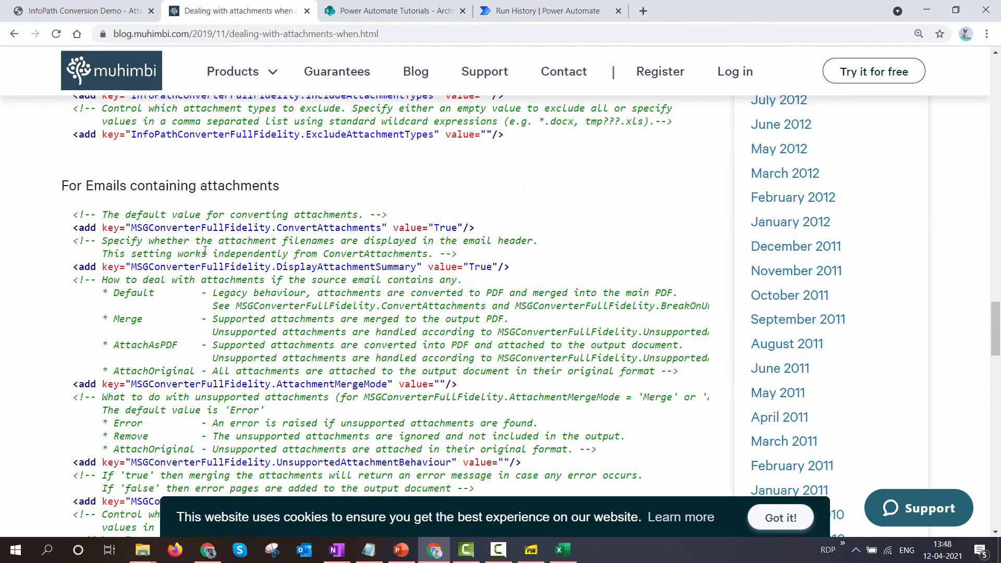
double_click(161, 347)
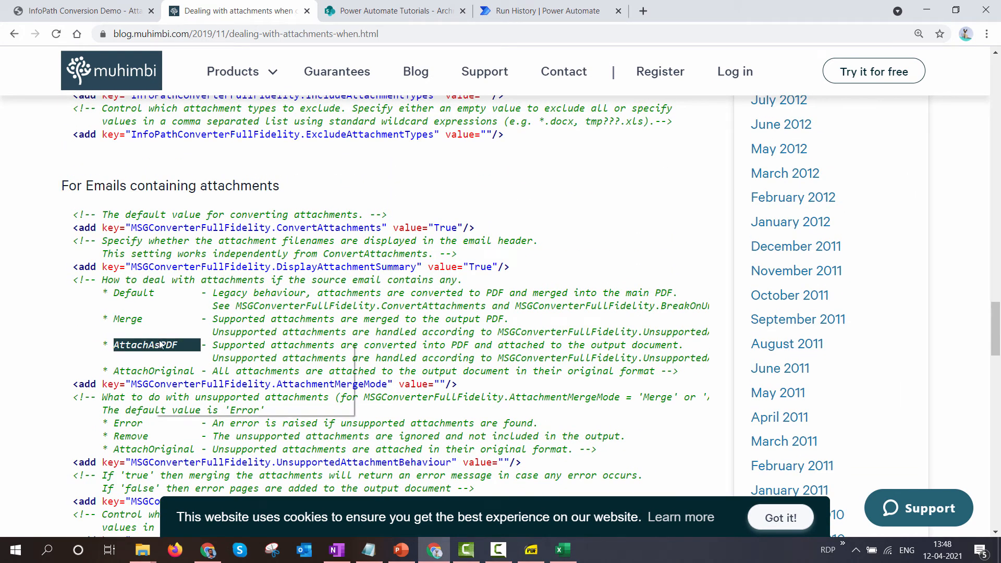
right_click(159, 345)
click(177, 349)
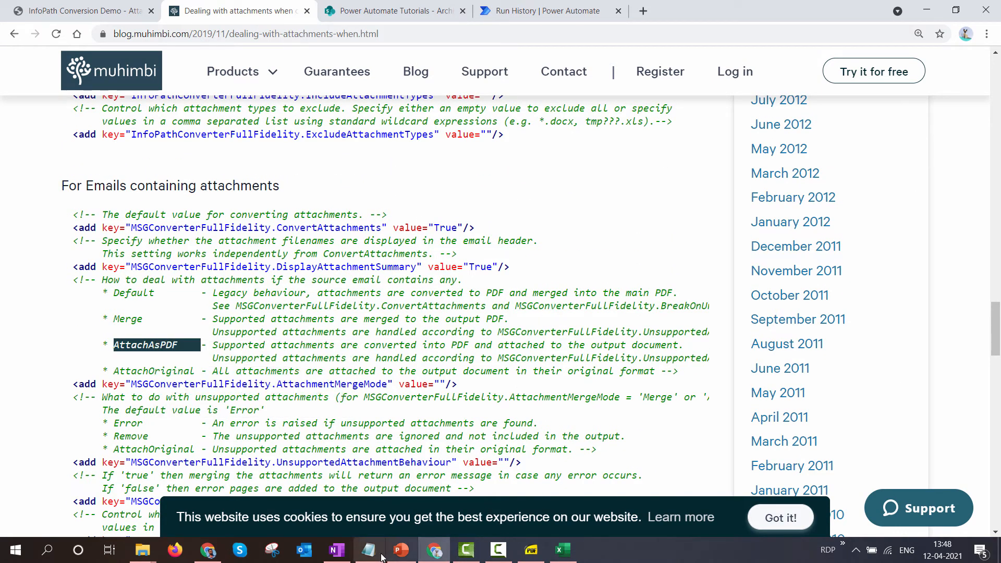
Replace the AttachmentMergeMode value in the Notepad XML with the copied AttachAsPDF, without trailing spaces.
mouse_move(369, 550)
click(381, 487)
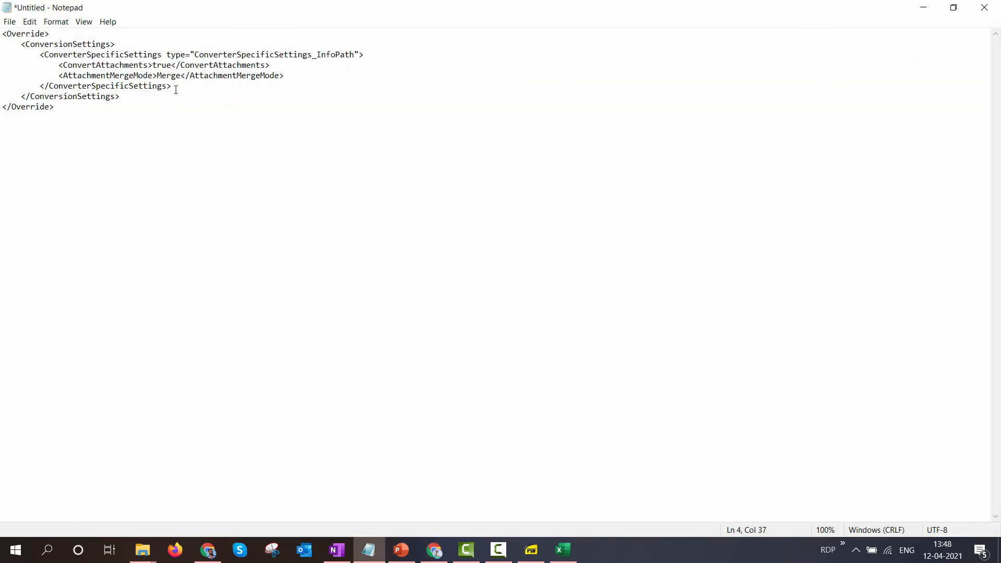
key(BackSpace)
key(BackSpace)
key(BackSpace)
key(BackSpace)
key(BackSpace)
key(ctrl+v)
key(BackSpace)
key(BackSpace)
key(BackSpace)
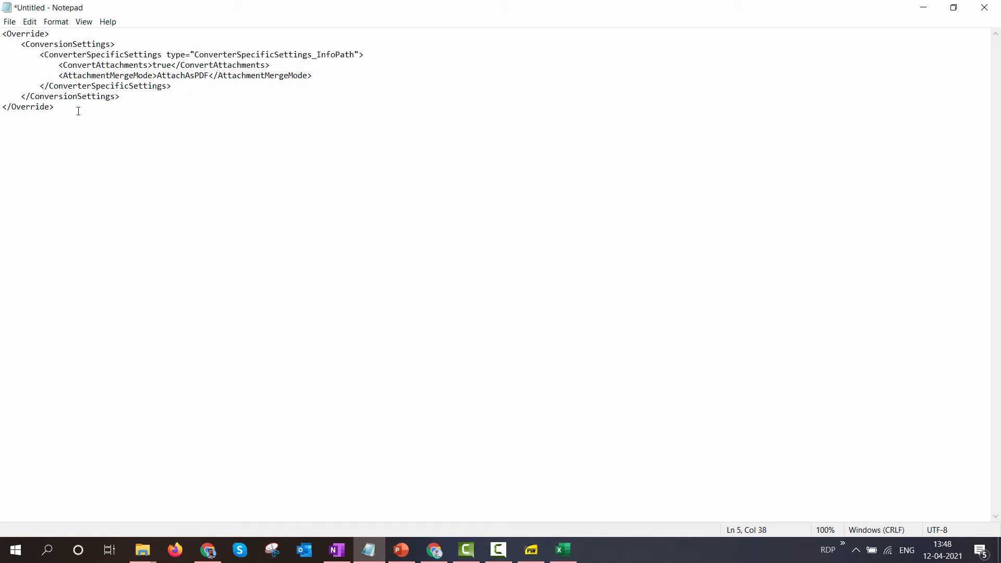
Copy the whole override XML from Notepad and replace the Override settings of the flow's Convert document action with it.
drag(54, 106, 1, 20)
right_click(53, 50)
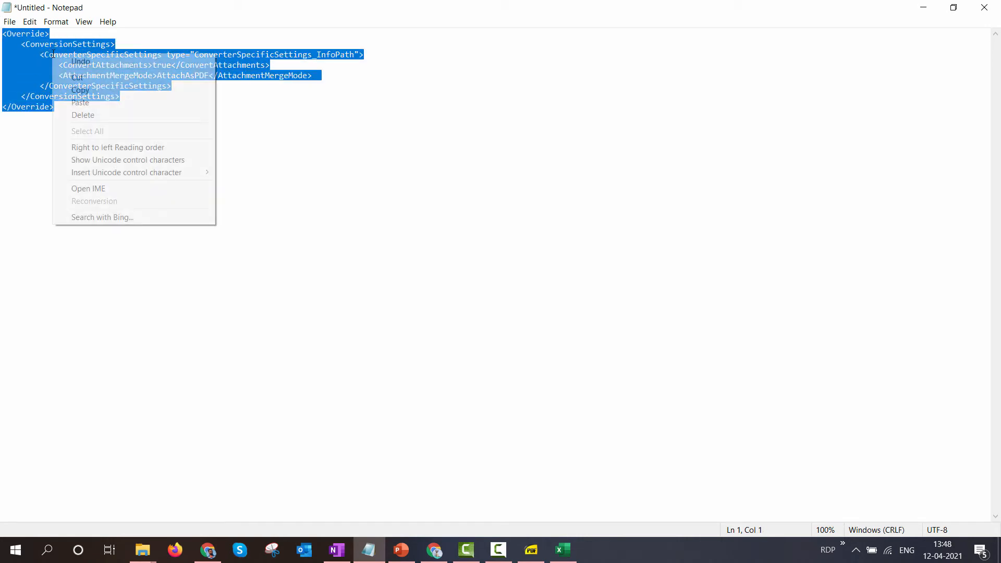
click(73, 89)
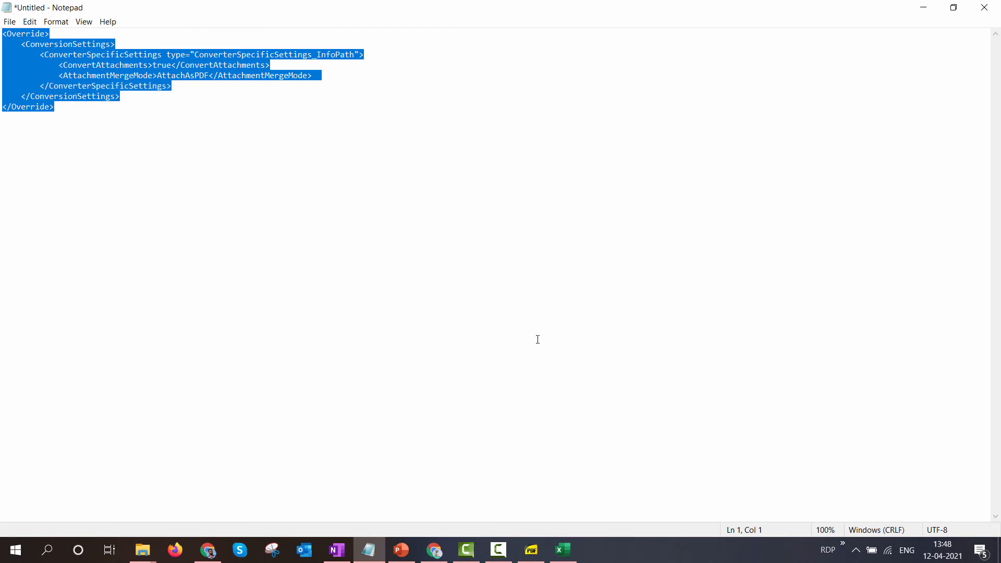
click(441, 551)
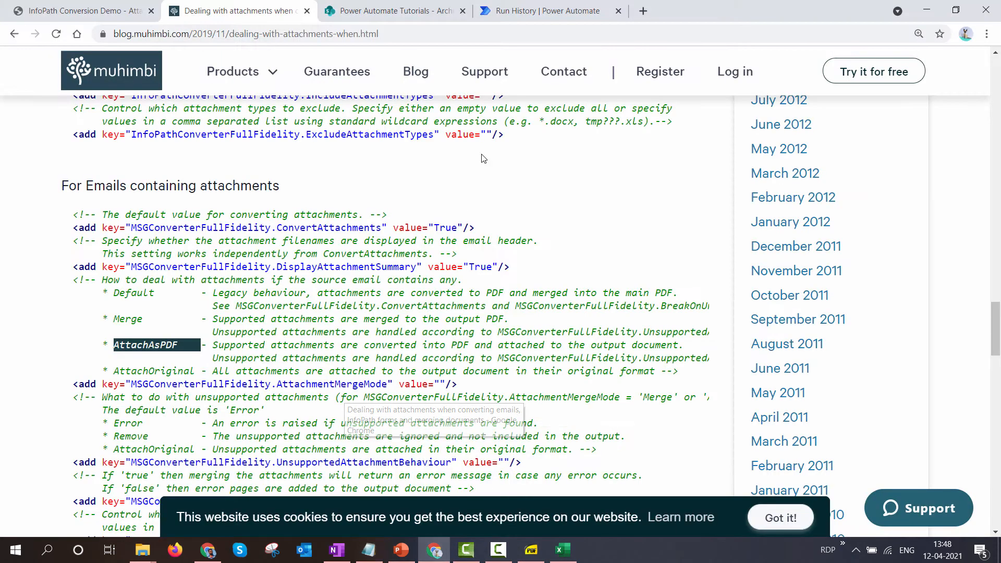
click(522, 10)
click(970, 91)
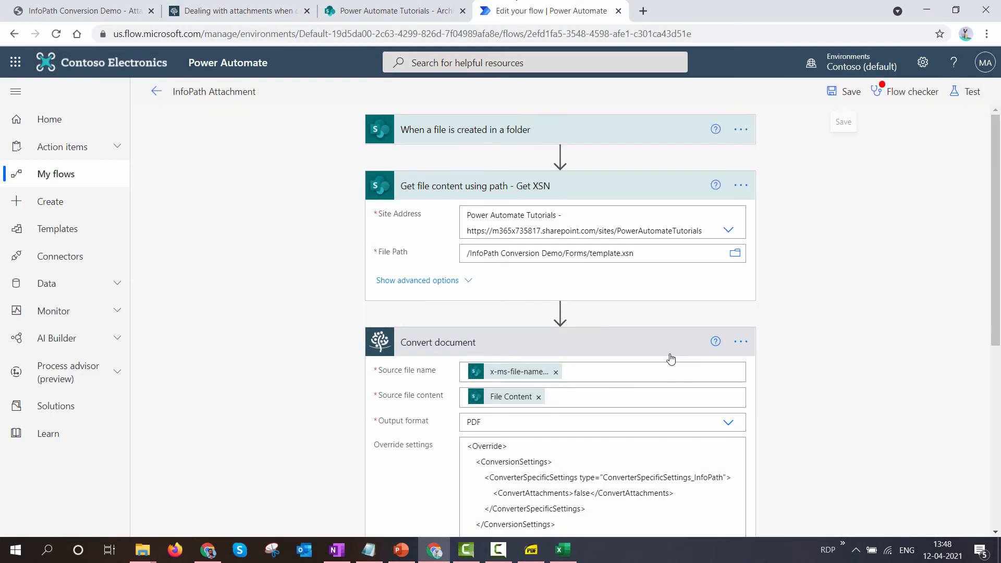
scroll(667, 365, down, 2)
drag(548, 414, 447, 317)
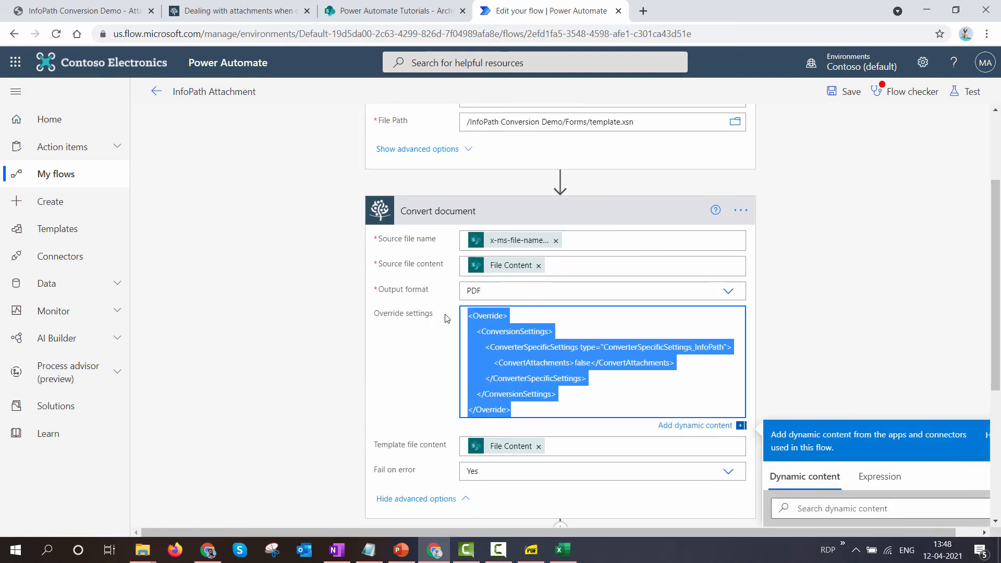
key(BackSpace)
key(ctrl+v)
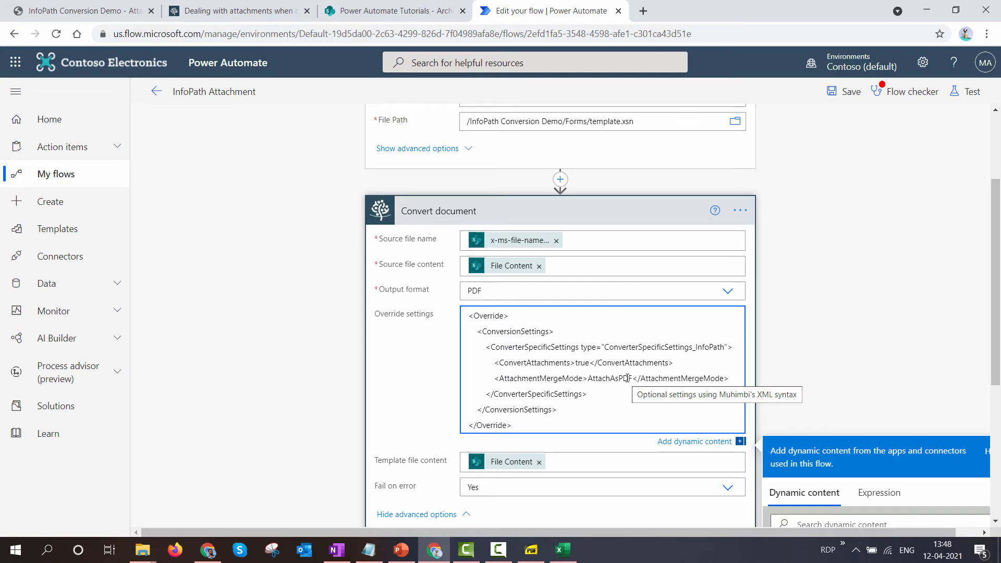
Change the Create file action's file name suffix to -AttachAsPDF.pdf, reusing the mode name from the override settings.
scroll(517, 405, down, 3)
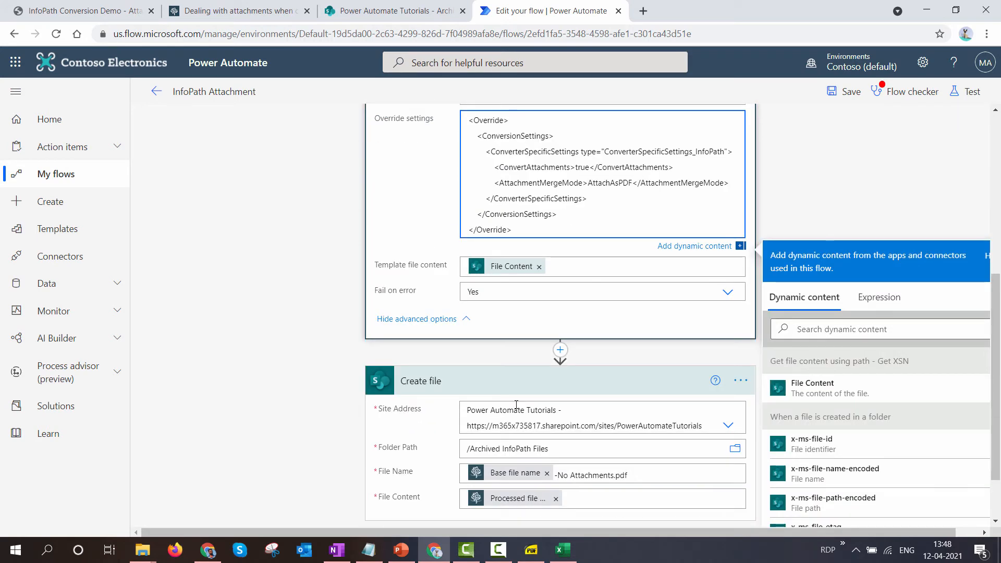
double_click(617, 188)
right_click(618, 184)
click(651, 230)
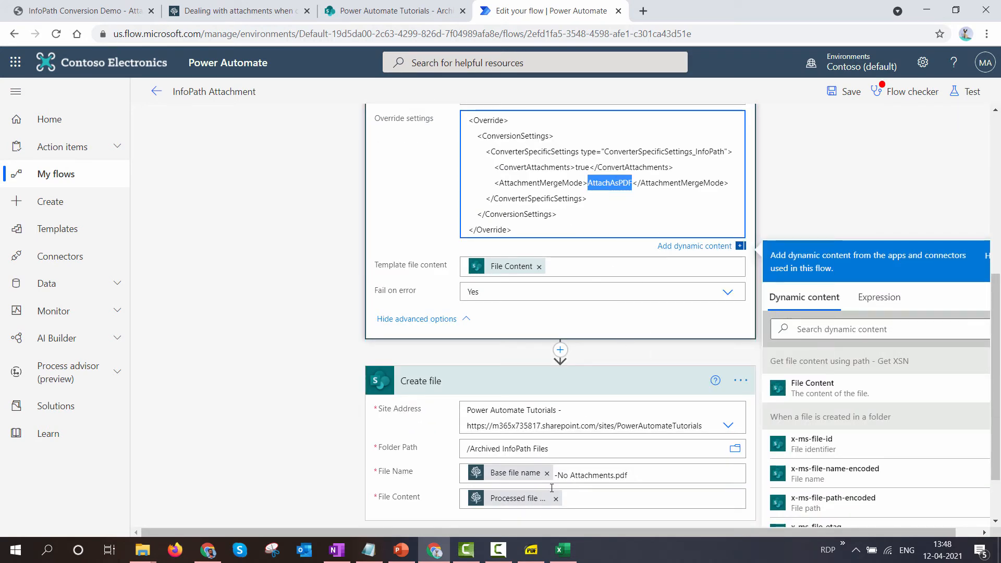
click(559, 474)
double_click(593, 475)
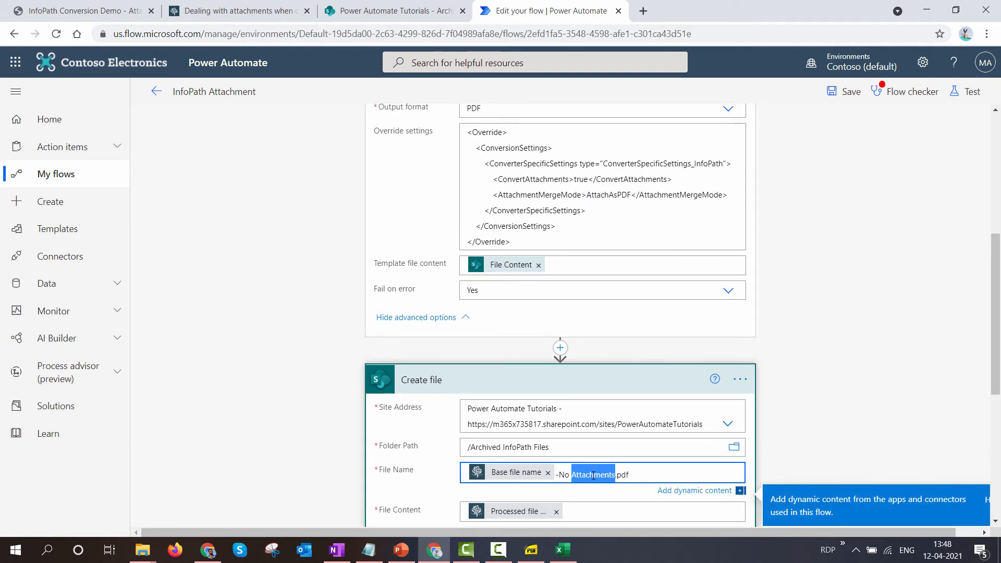
key(BackSpace)
key(BackSpace)
key(BackSpace)
key(BackSpace)
key(ctrl+v)
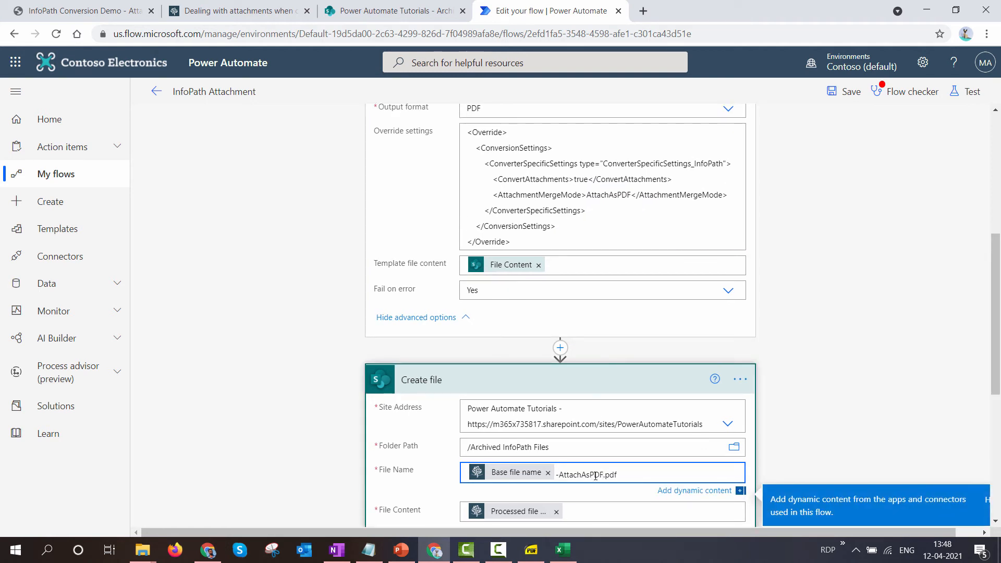
Save the flow and test it automatically with the most recently used trigger.
click(835, 92)
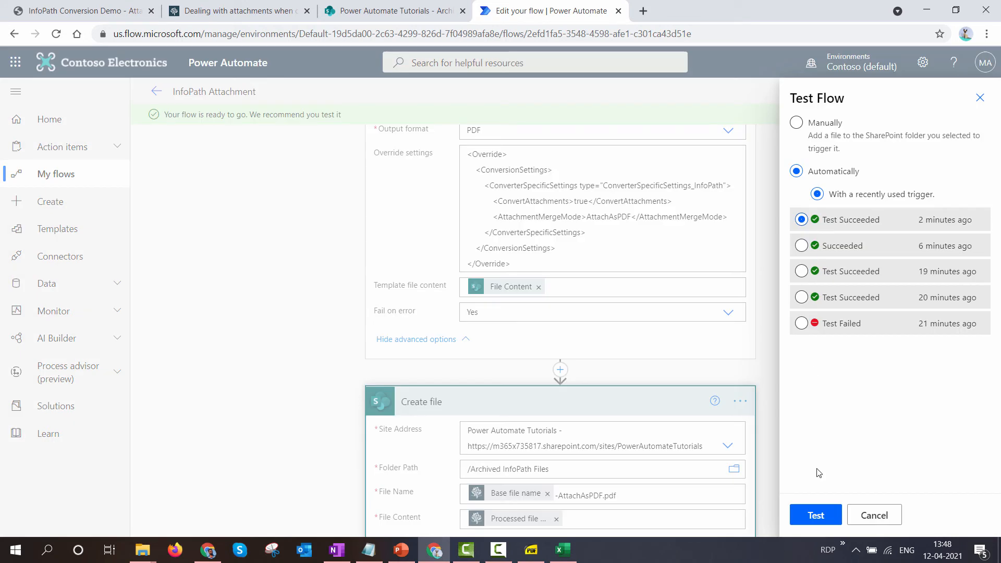
click(819, 515)
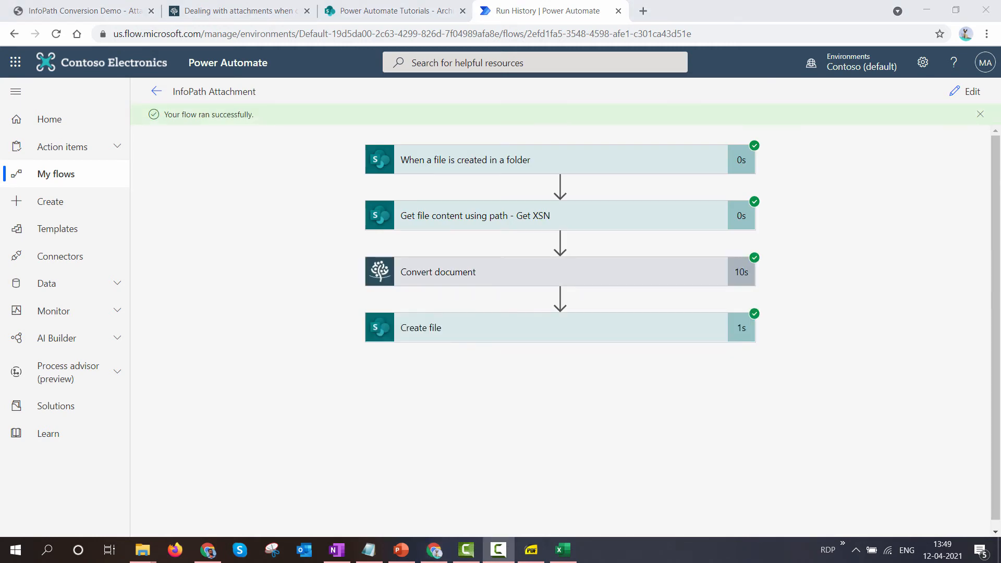
Refresh the Archived InfoPath Files library and open Attachments demo-AttachAsPDF.pdf.
click(373, 11)
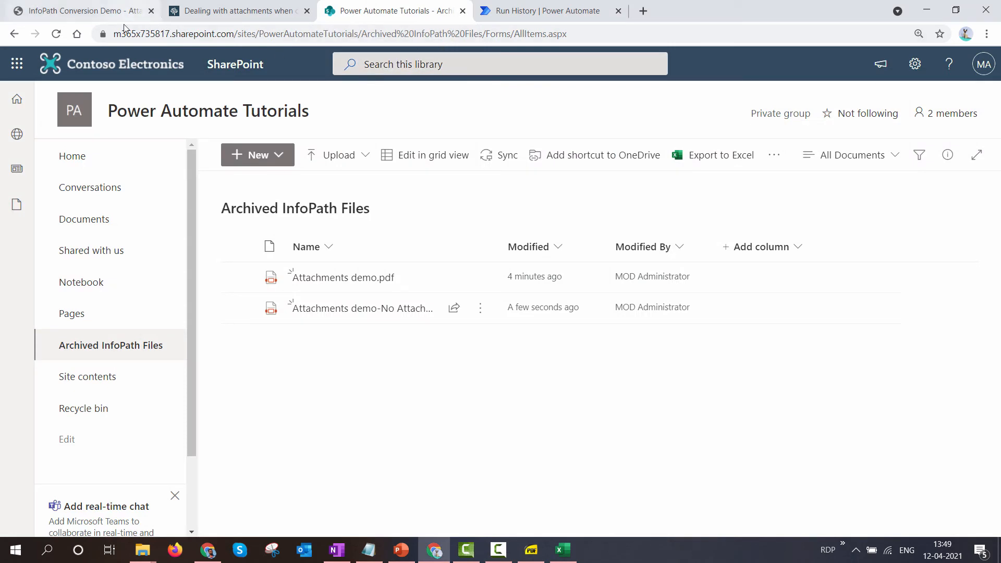
click(56, 33)
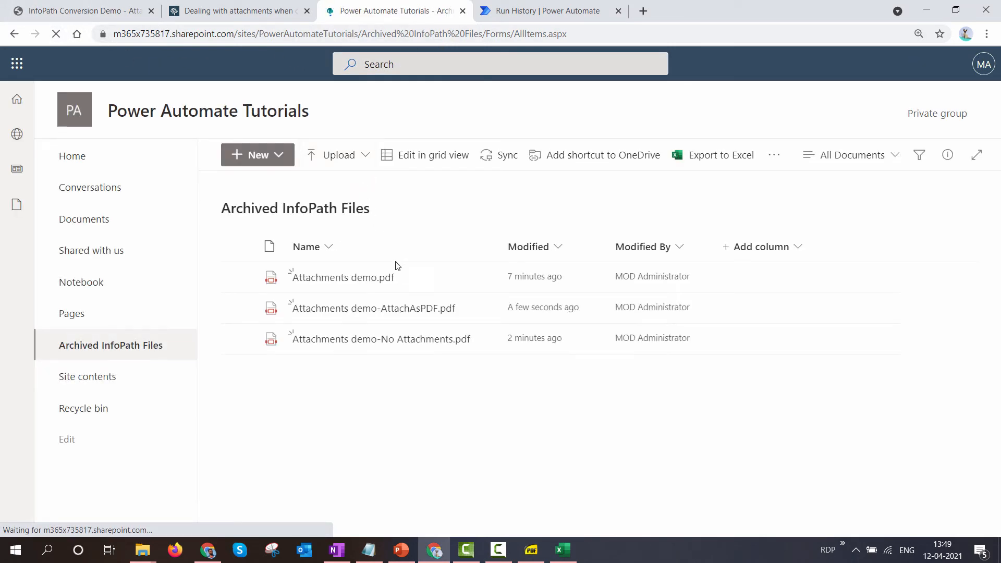
click(375, 309)
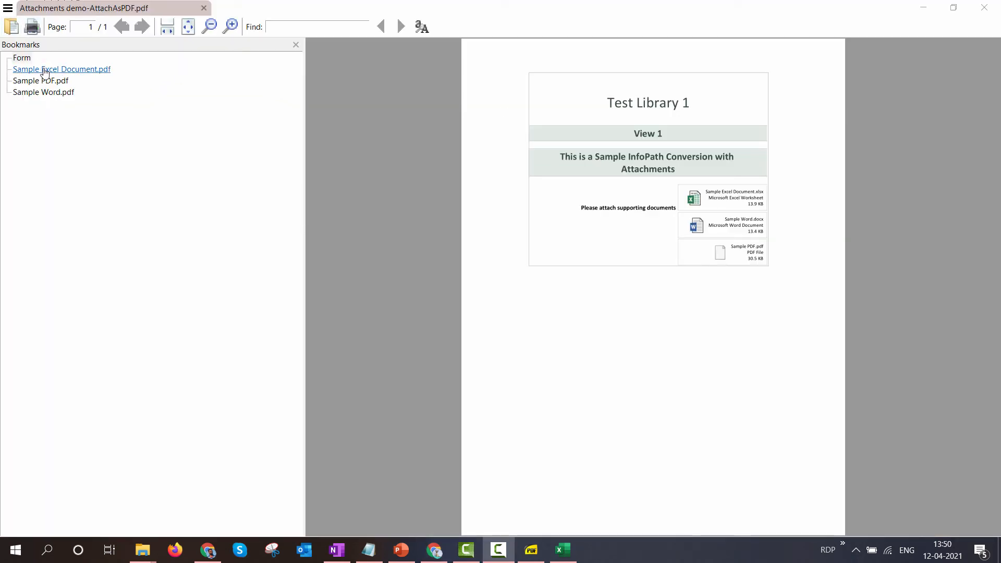
View the attached Sample Excel Document.pdf, Sample PDF.pdf and Sample Word.pdf from the bookmarks and return to the main form PDF.
click(44, 71)
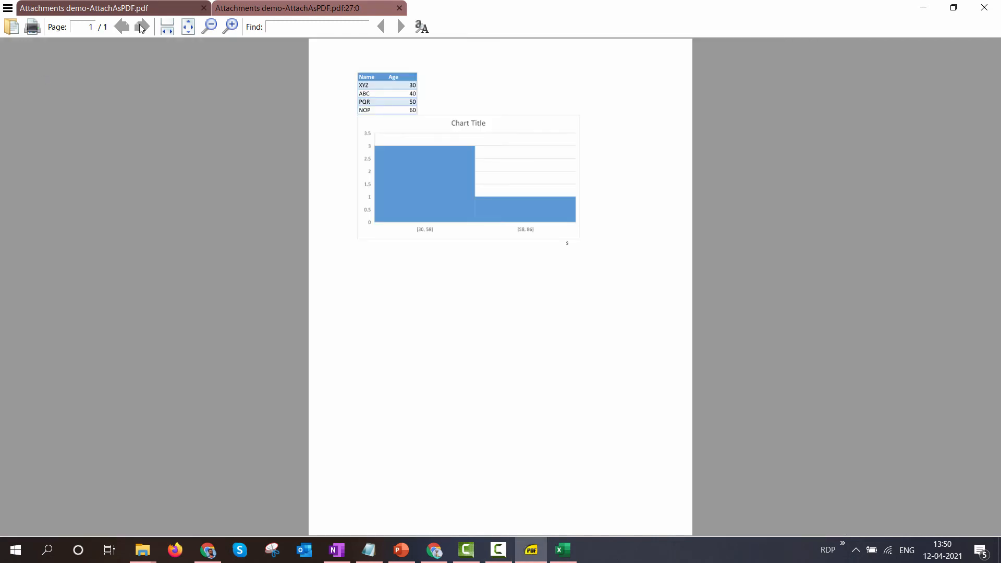
click(83, 8)
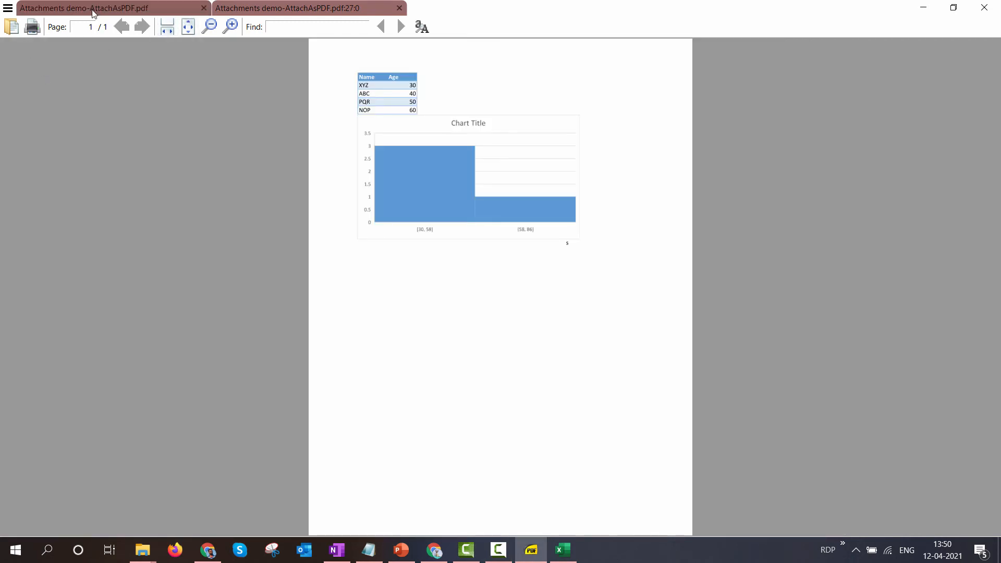
click(45, 80)
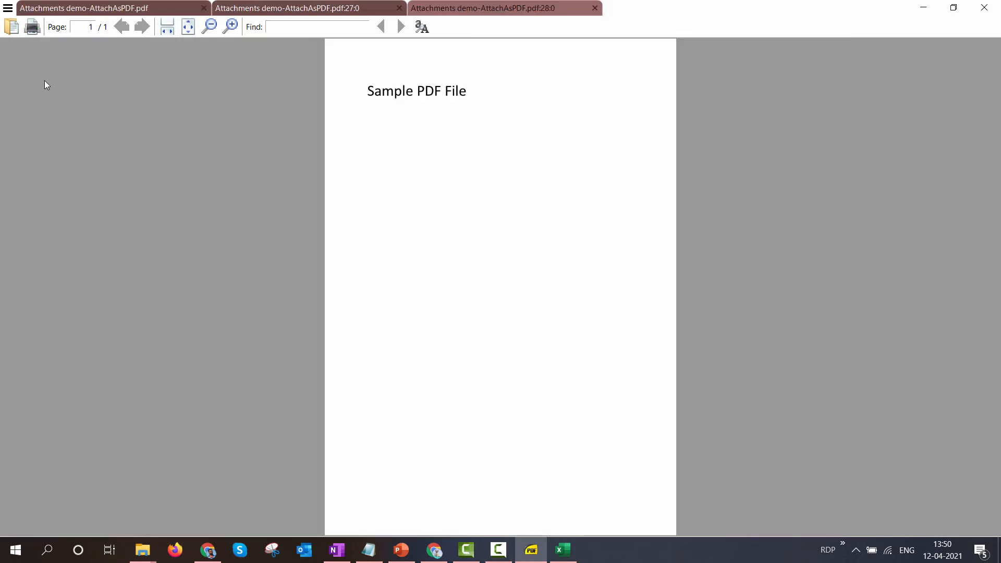
click(93, 7)
click(53, 93)
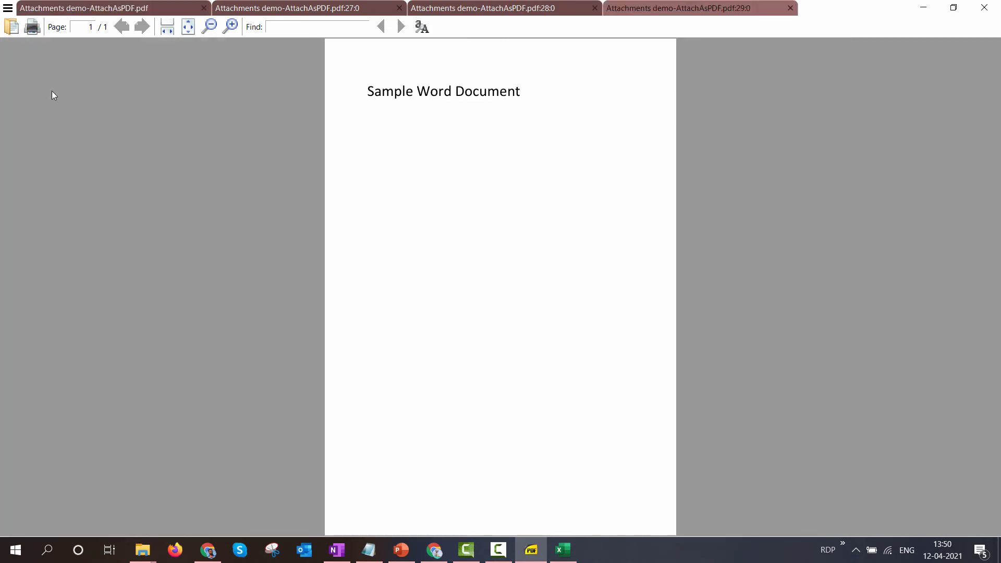
click(153, 6)
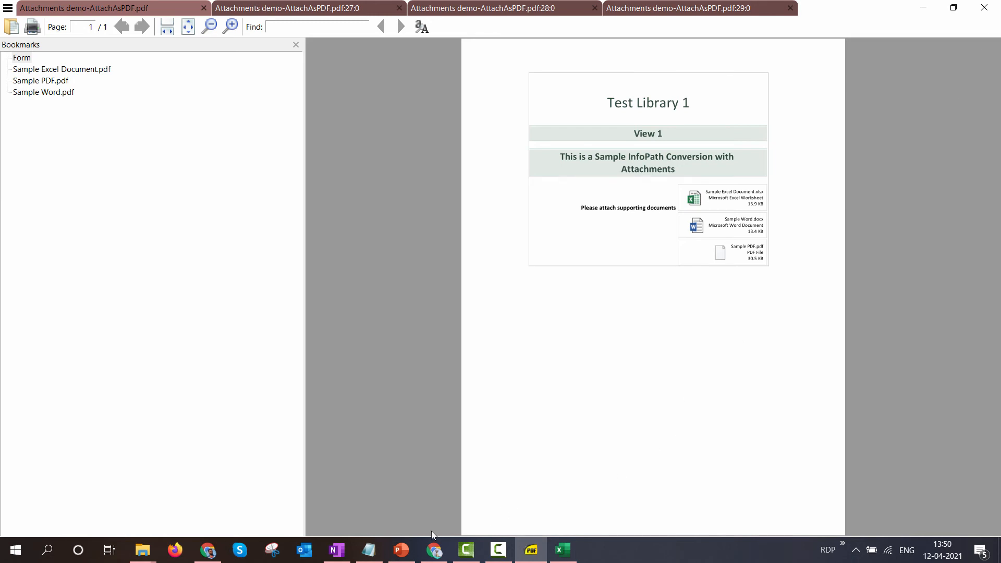
Copy the AttachOriginal mode name from the Muhimbi article in Chrome and return to the flow's run page.
click(434, 550)
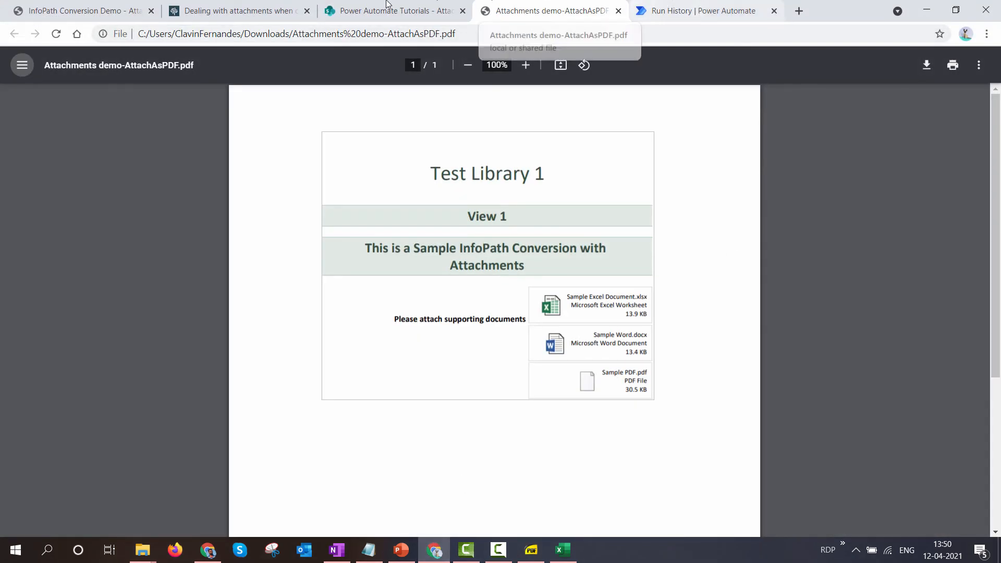
click(240, 10)
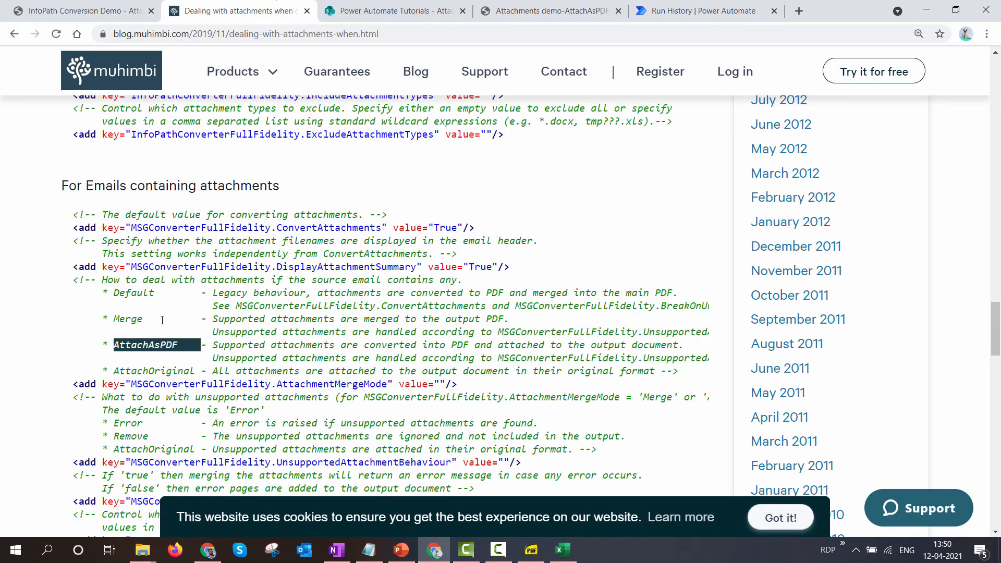
click(209, 340)
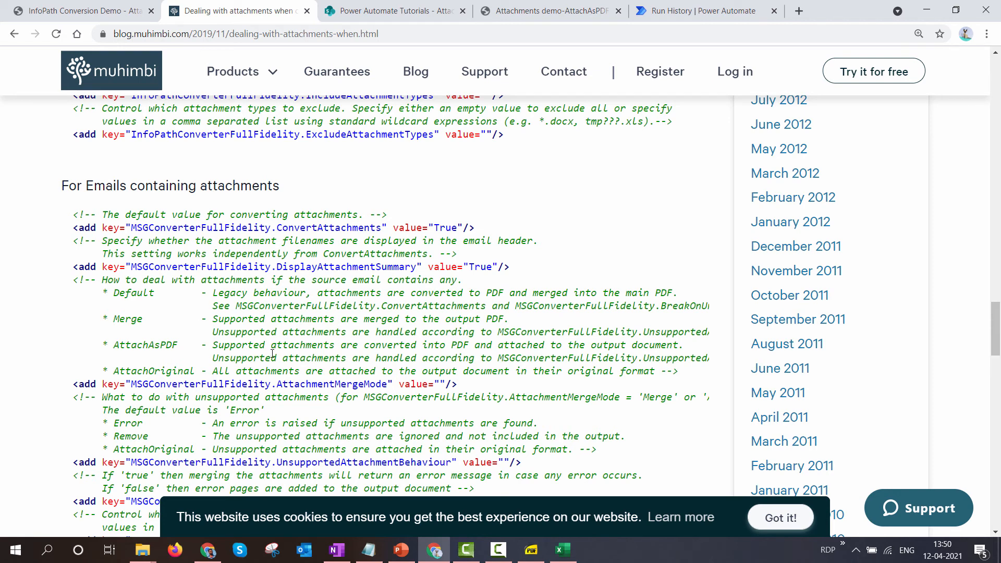
drag(193, 372, 115, 370)
right_click(125, 370)
click(138, 379)
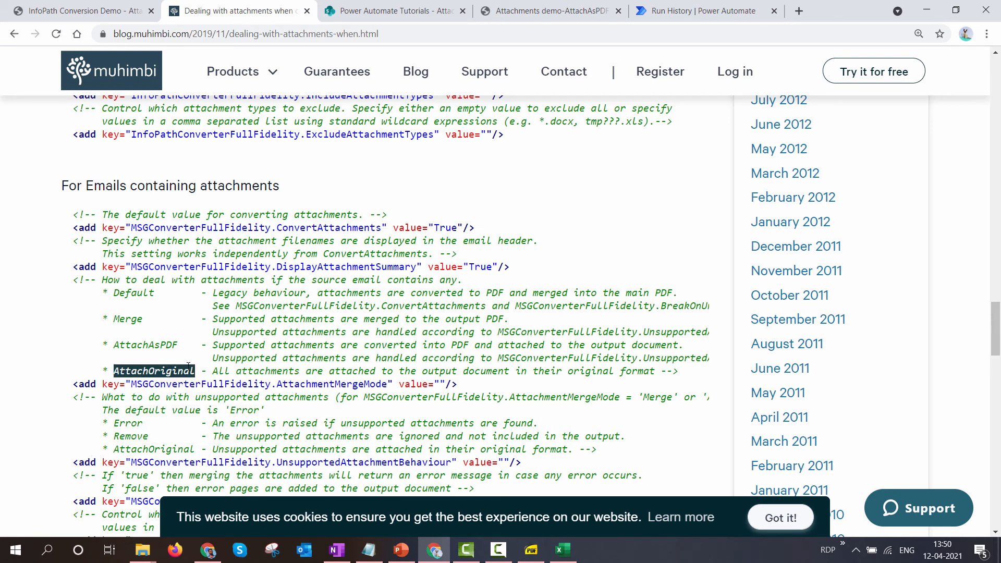
click(729, 9)
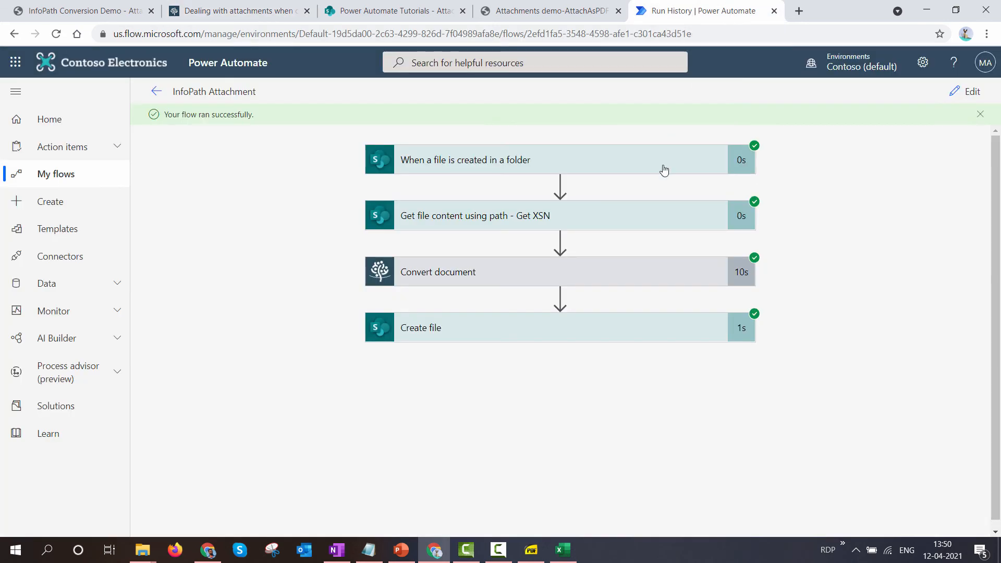
Edit the flow and set AttachmentMergeMode to AttachOriginal in the Convert document action's override settings.
click(981, 90)
scroll(647, 364, down, 3)
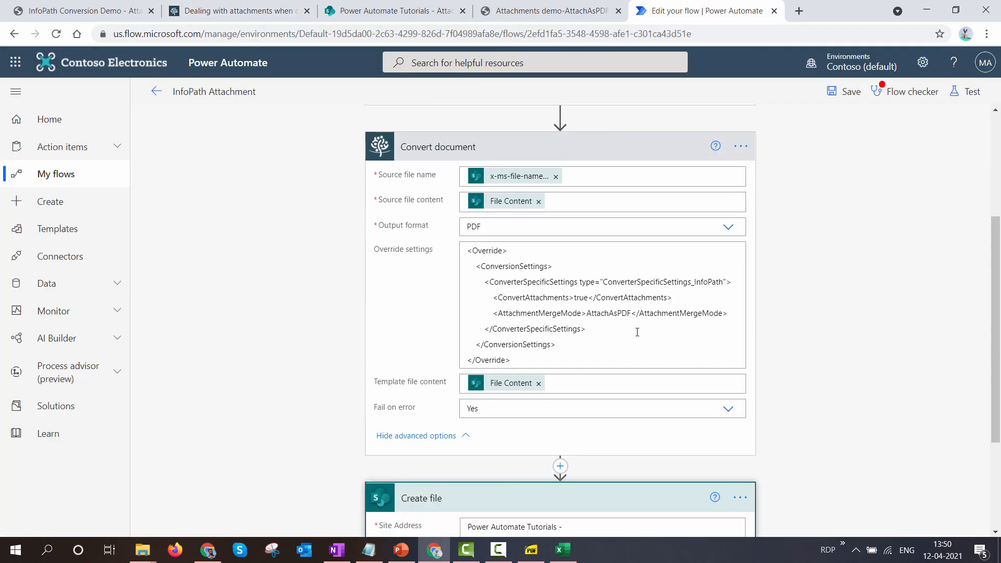
click(632, 316)
drag(632, 314, 588, 310)
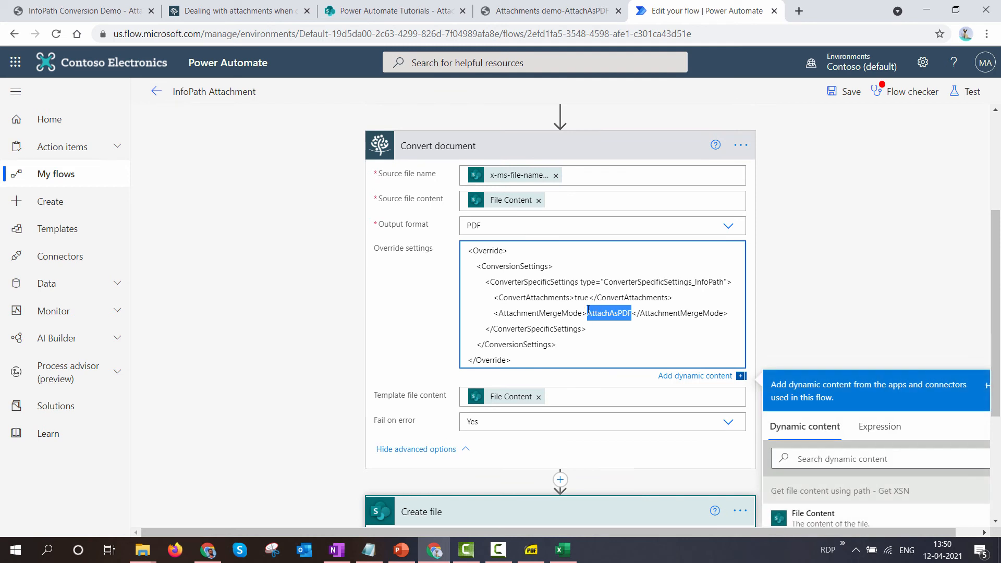
key(ctrl+v)
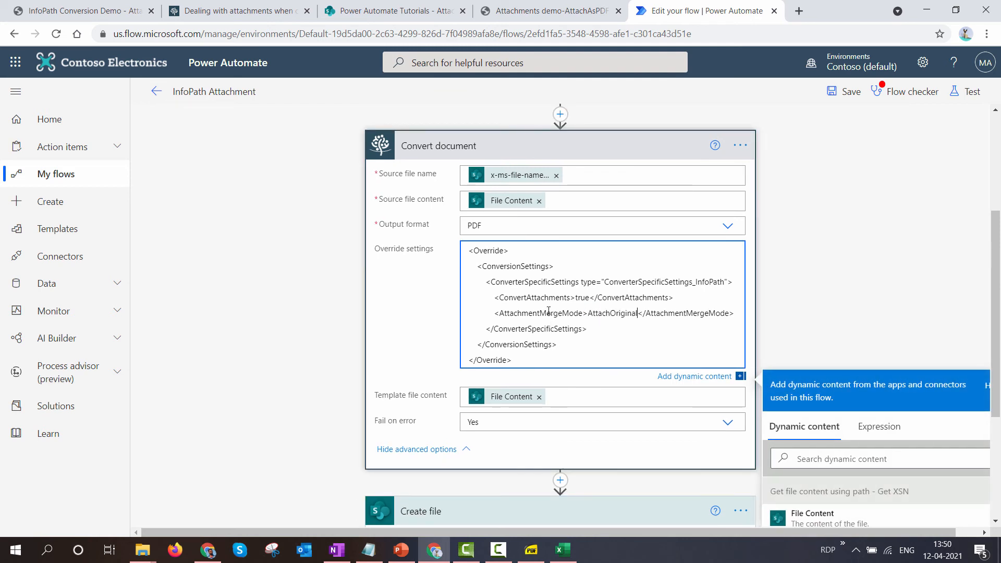
Change the file name suffix in the Create file action to -AttachOriginal.pdf.
scroll(524, 358, down, 3)
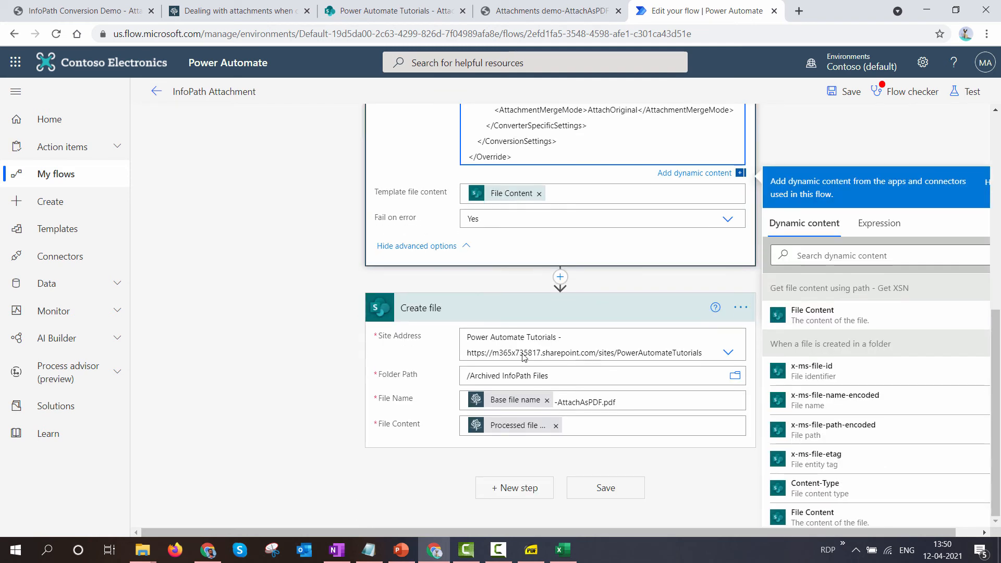
double_click(590, 401)
text(AttachOriginal)
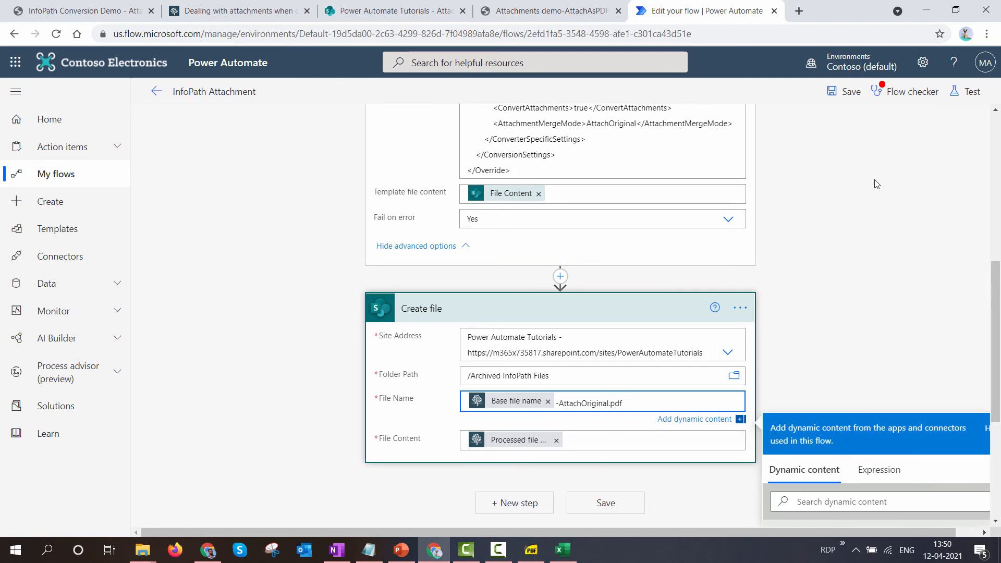
Save the flow, dismiss the flow checker and test the flow automatically with a recently used trigger.
click(850, 95)
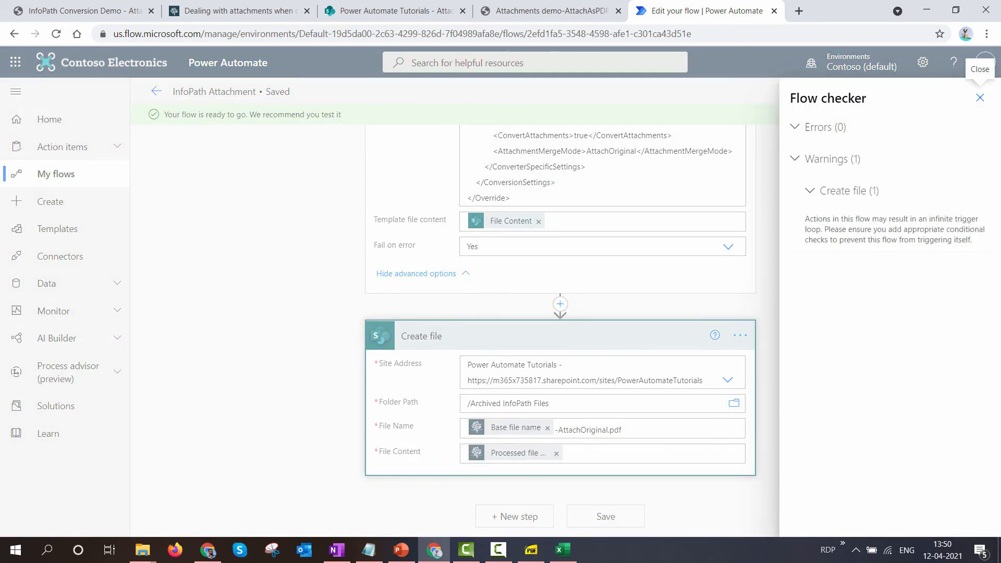
click(981, 98)
click(971, 90)
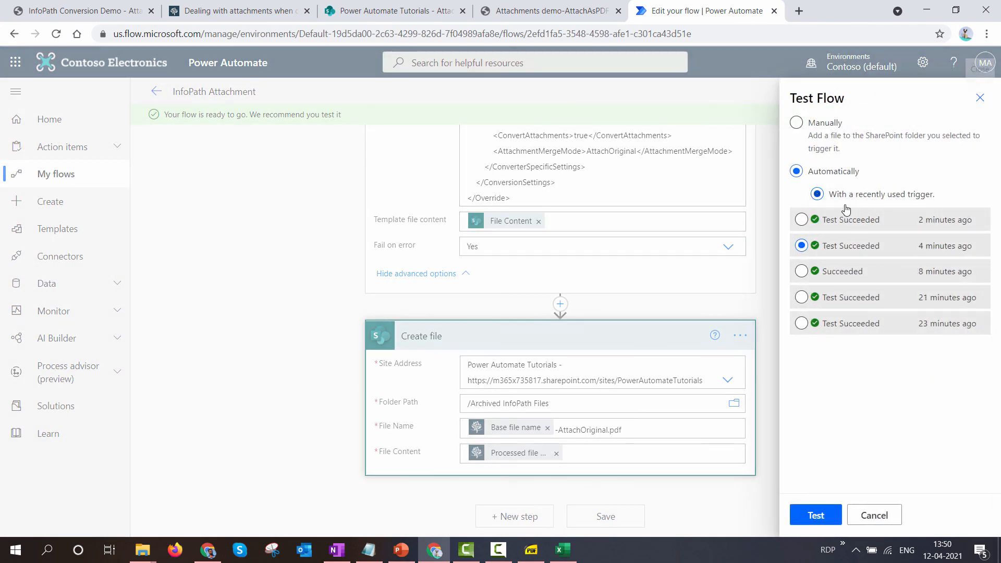
click(816, 514)
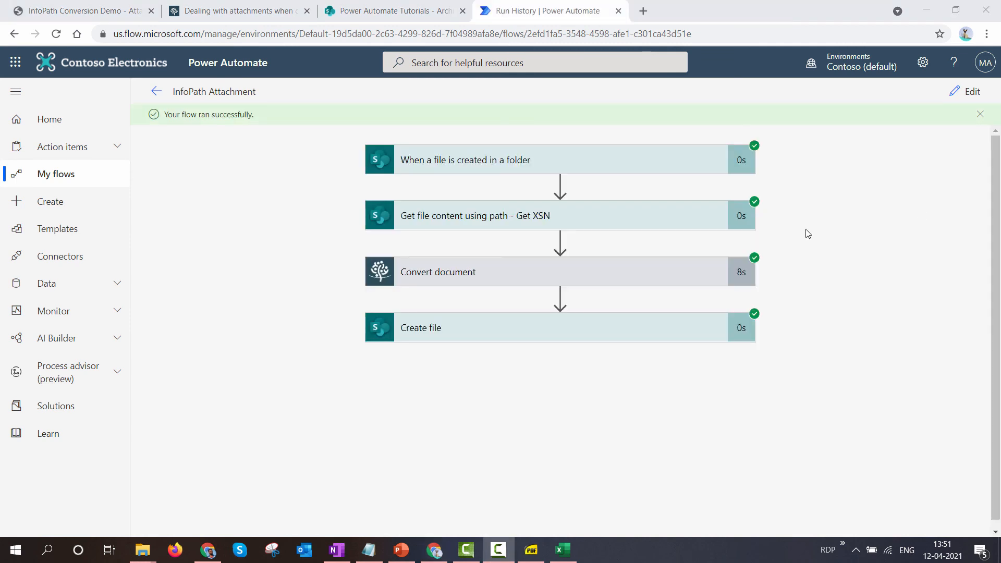
Refresh the Archived InfoPath Files library, open Attachments demo-AttachOriginal.pdf and download it for viewing in the desktop PDF reader.
click(384, 10)
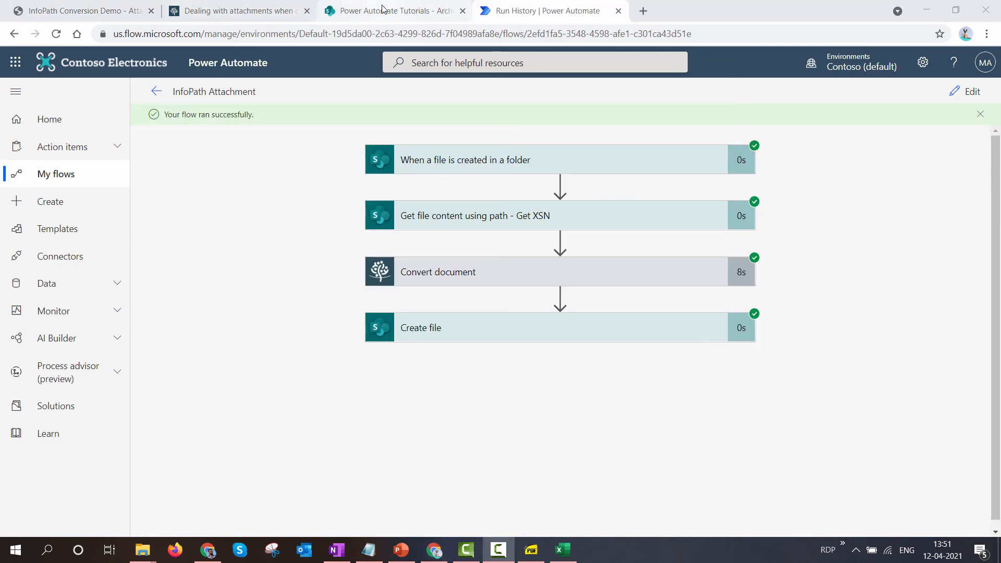
click(55, 34)
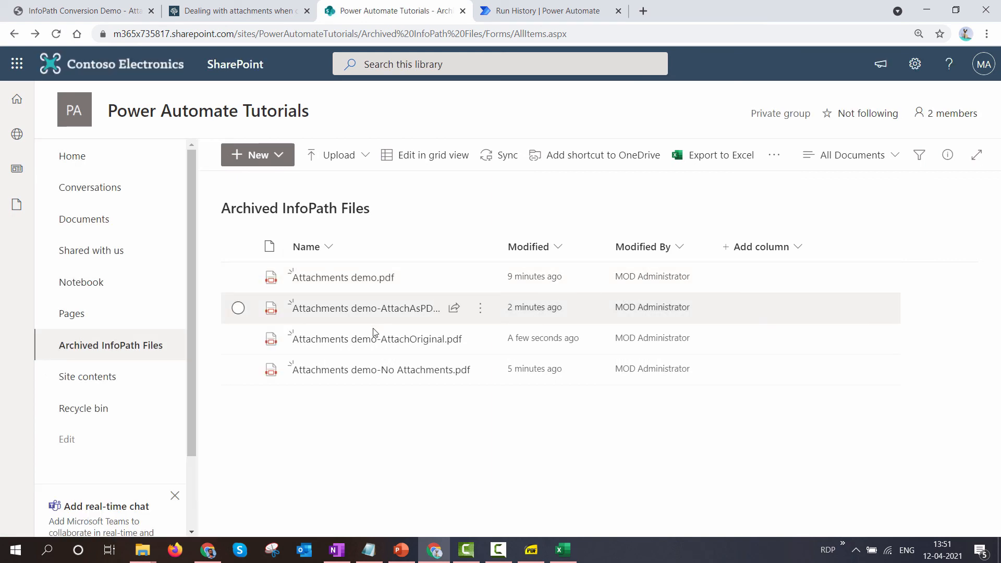
click(393, 339)
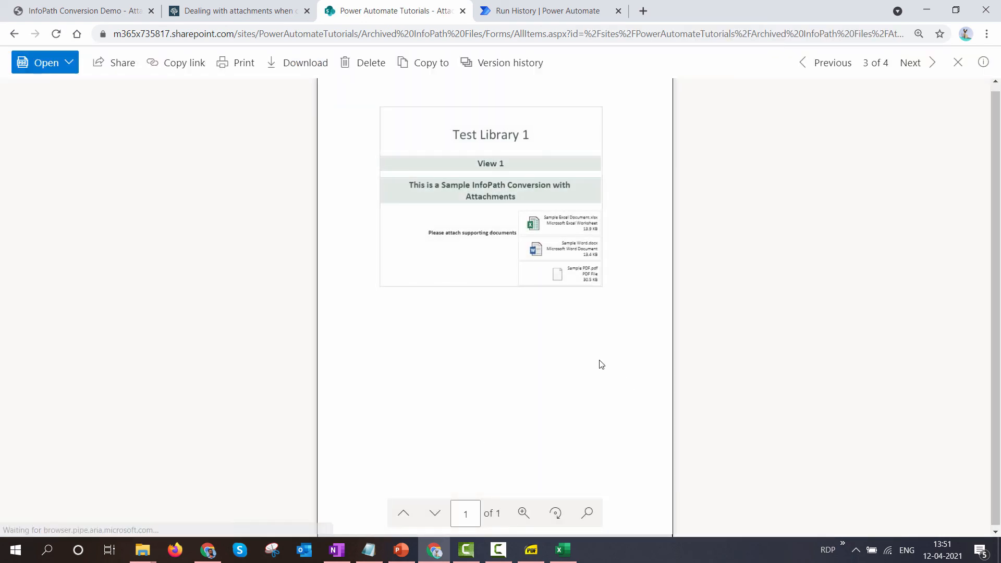
click(328, 72)
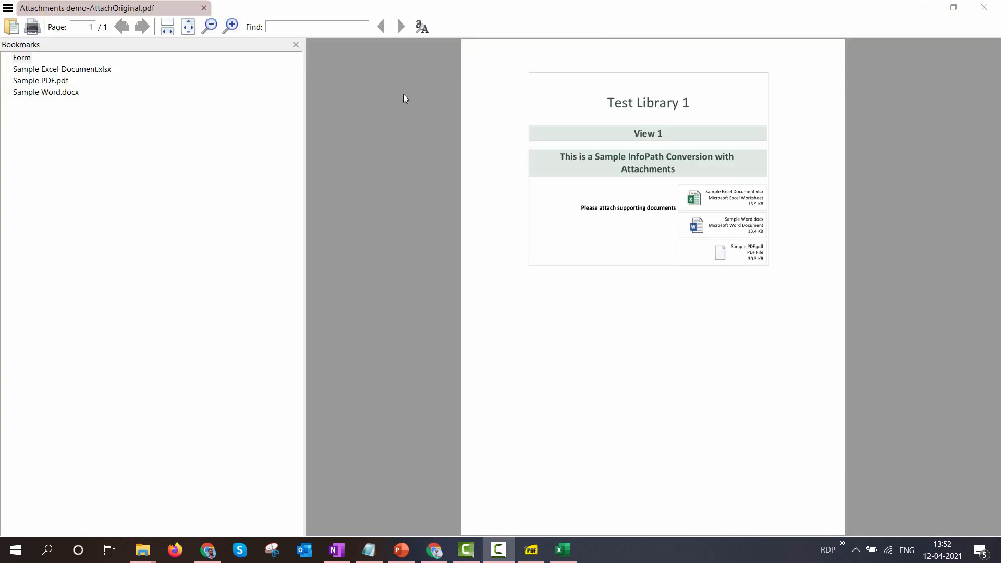
Save the attached Sample Excel Document.xlsx from the PDF's bookmarks as Sample Excel Document-1.xlsx in the Sample Files folder.
click(50, 69)
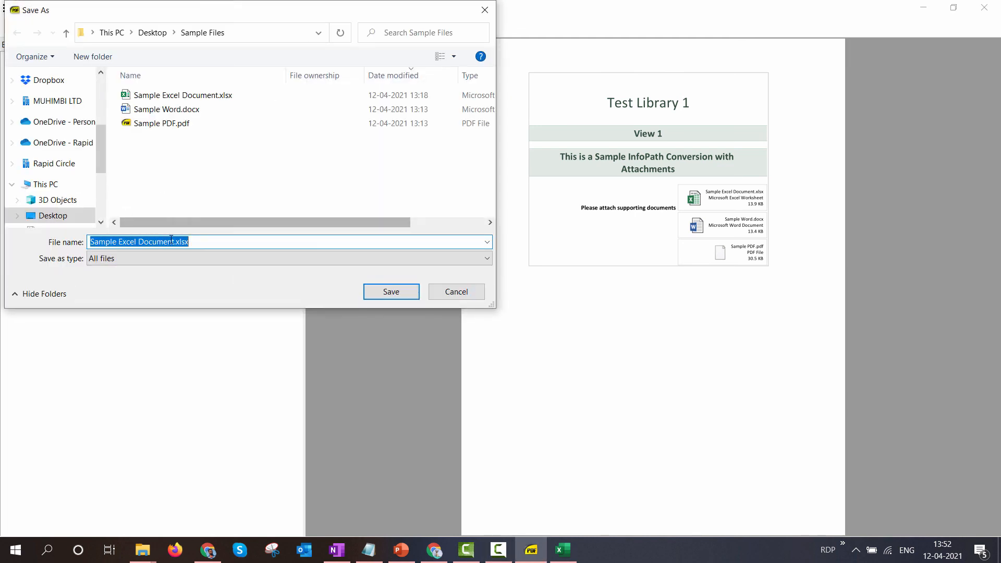
click(177, 241)
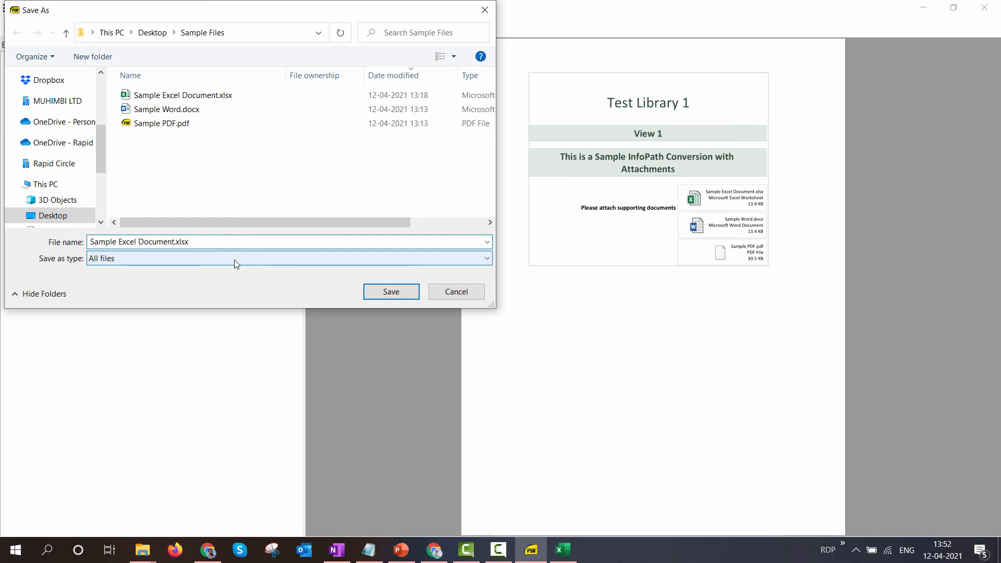
text(-1)
click(406, 297)
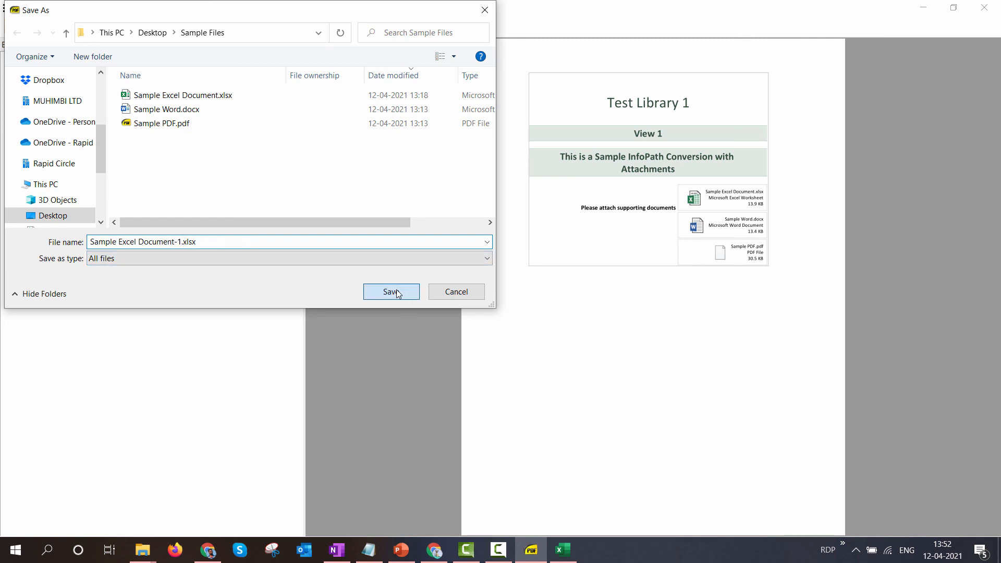
View the attached Sample PDF.pdf, then save the attached Sample Word.docx as Sample Word-1.docx in the Sample Files folder.
click(67, 82)
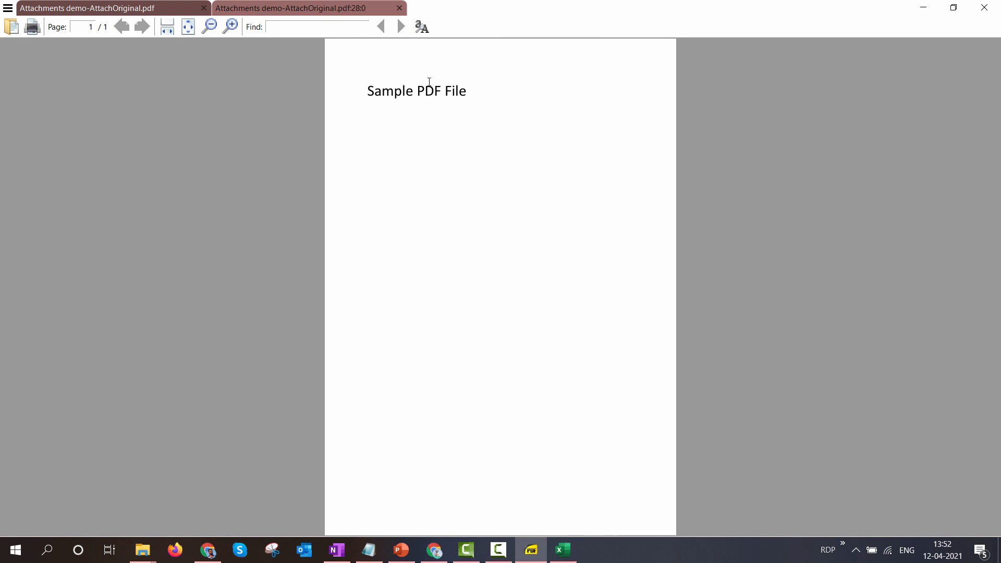
click(99, 4)
click(62, 93)
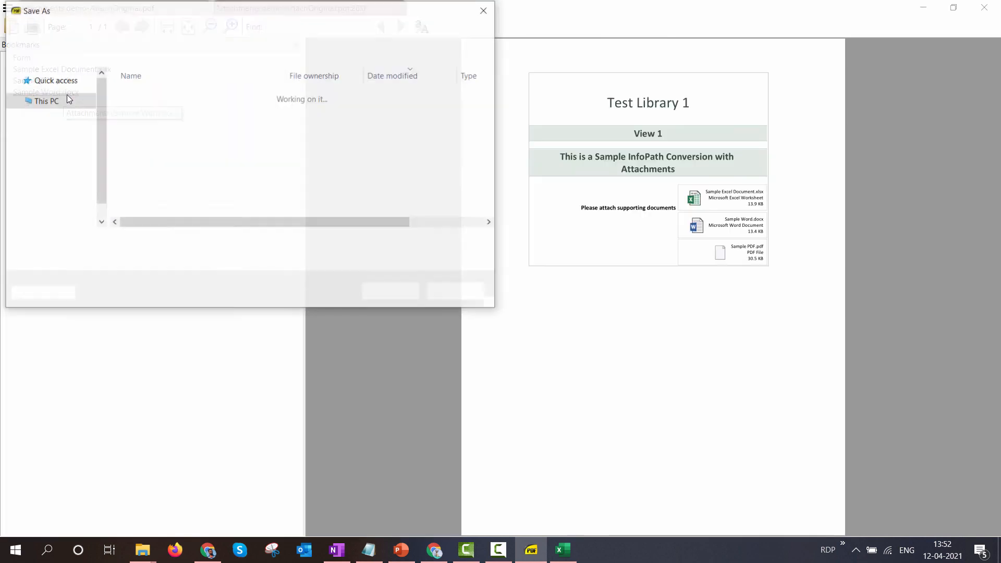
key(Right)
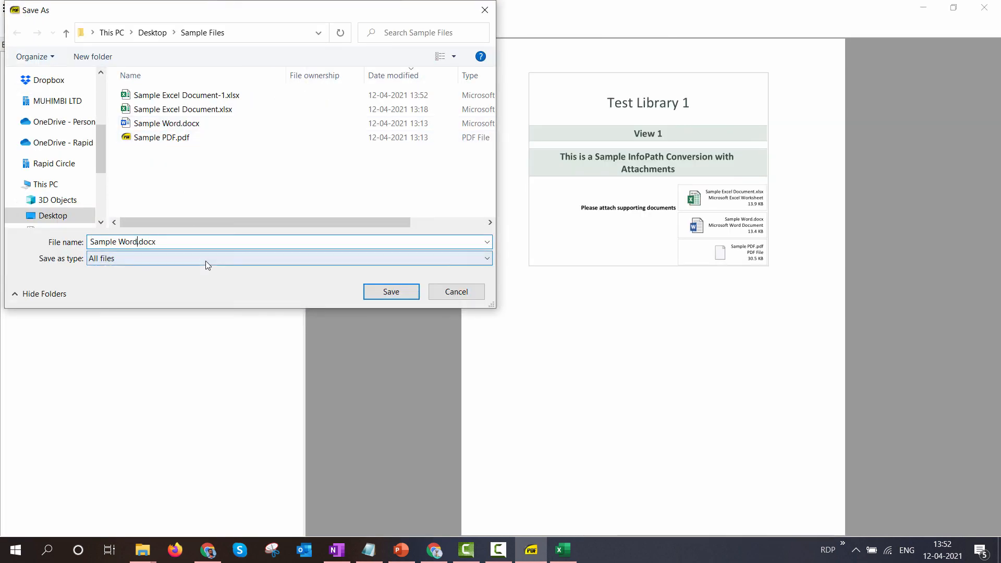
text(-1)
click(391, 292)
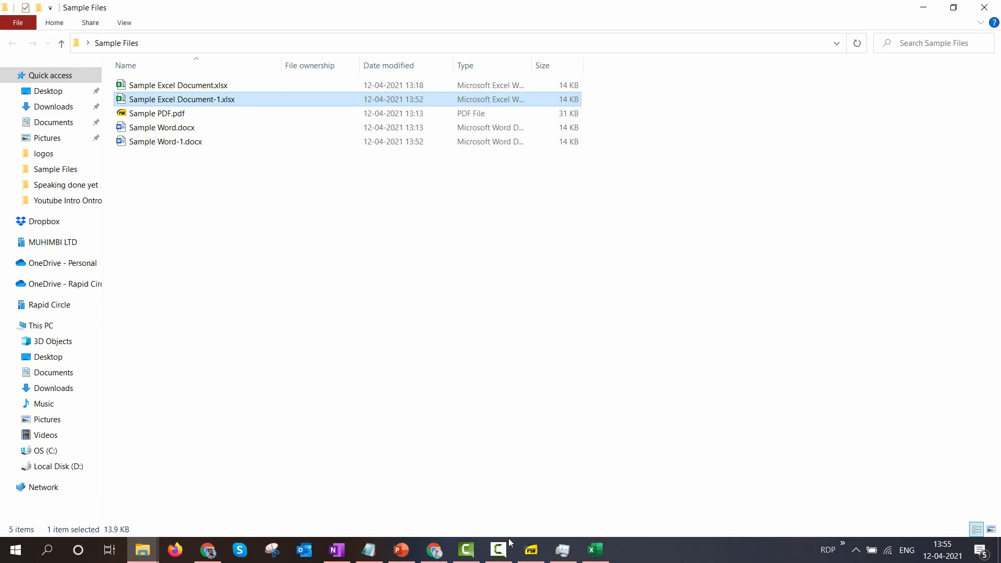
Switch to Chrome and return to the attachment merge mode descriptions in the Muhimbi article.
click(434, 550)
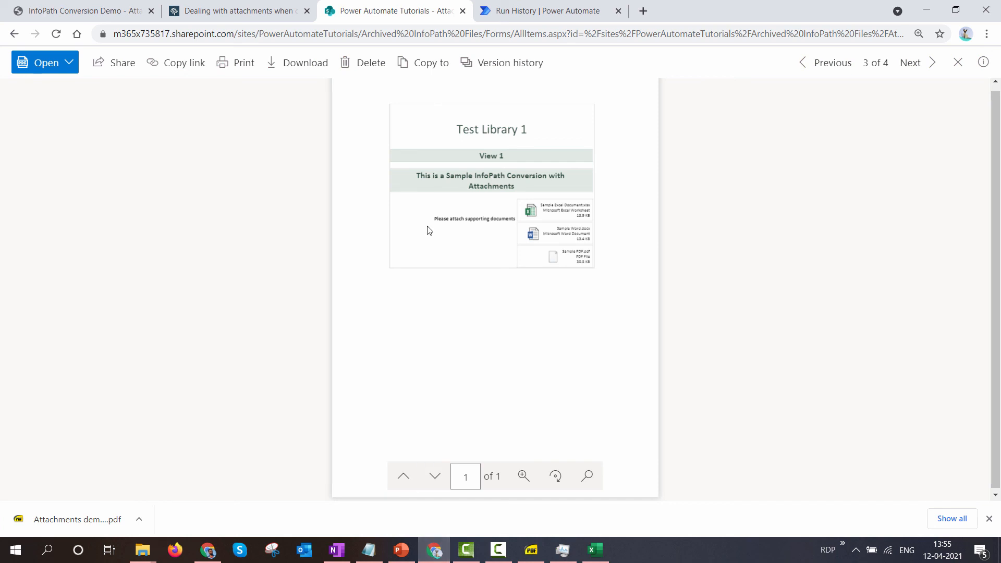
click(266, 9)
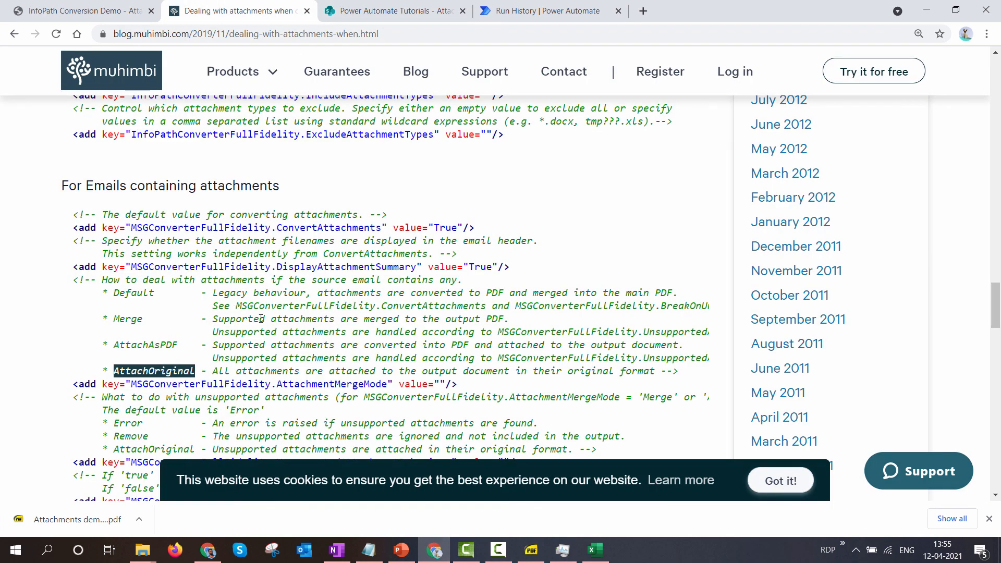